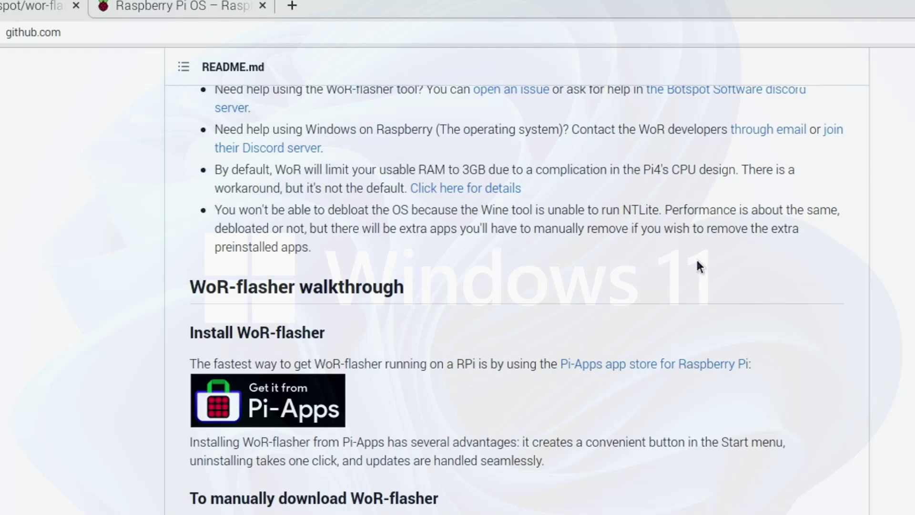
{"action": "scroll", "coordinate": [698, 267], "scroll_direction": "down", "scroll_amount": 2}
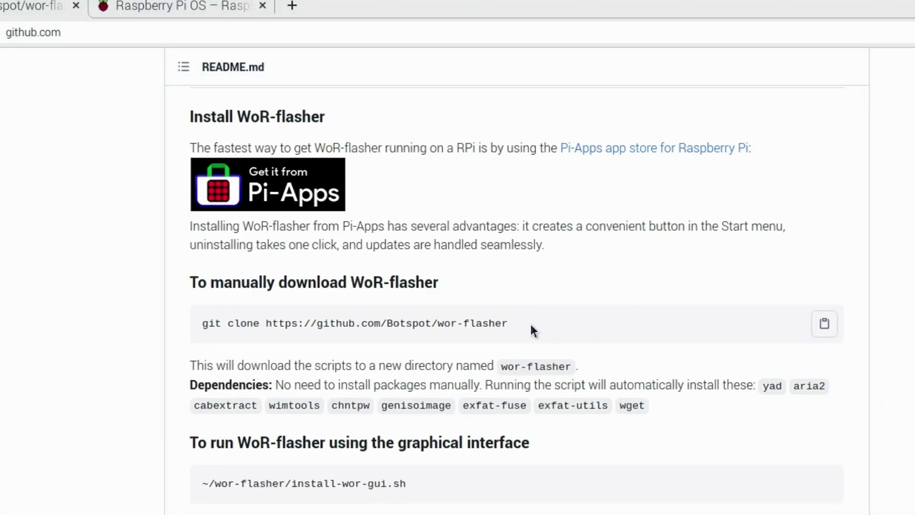
Load the raspberrypi.org home page in a new Chromium tab beside the Botspot WoR-flasher GitHub tab.
{"action": "left_click_drag", "start_coordinate": [508, 323], "coordinate": [222, 333]}
{"action": "left_click_drag", "start_coordinate": [222, 334], "coordinate": [198, 326]}
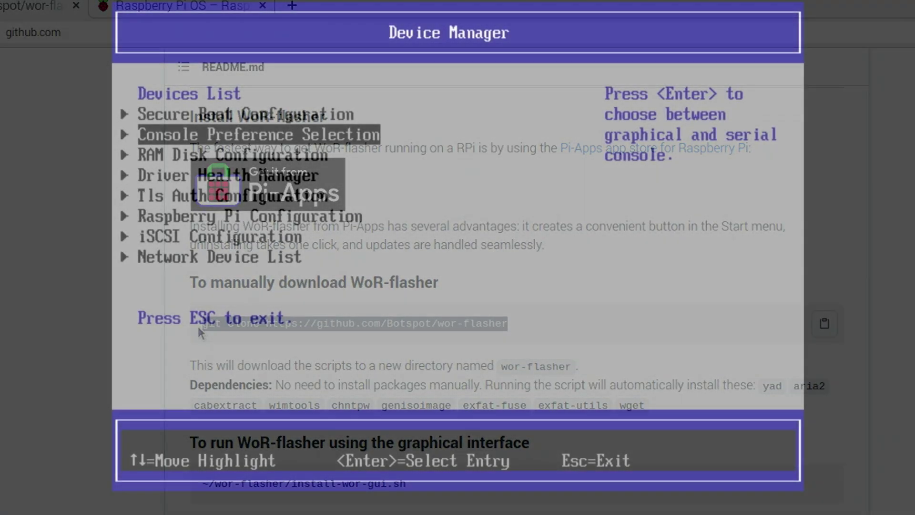
{"action": "key", "text": "Down"}
{"action": "key", "text": "Down"}
{"action": "key", "text": "Down"}
{"action": "key", "text": "Down"}
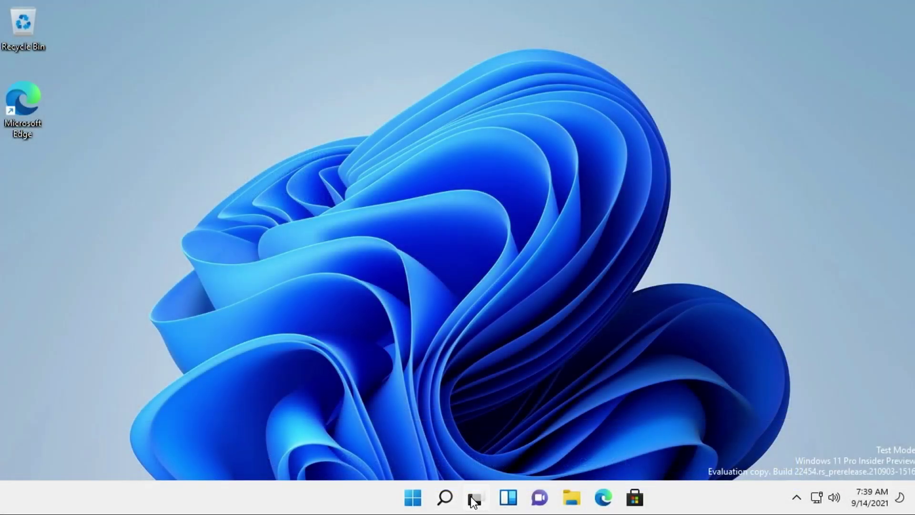
{"action": "mouse_move", "coordinate": [472, 497]}
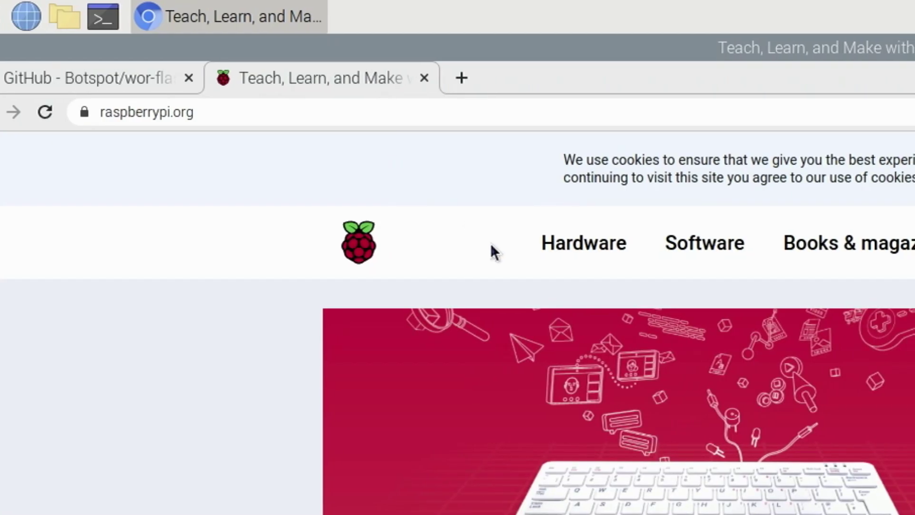
Copy the 'sudo apt install rpi-imager' command from the raspberrypi.org Software page.
{"action": "left_click", "coordinate": [710, 246]}
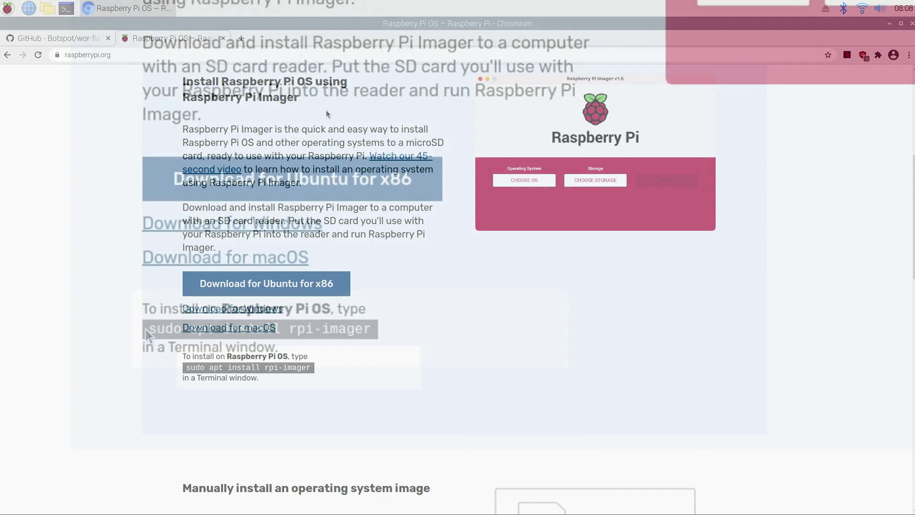
{"action": "left_click_drag", "start_coordinate": [186, 368], "coordinate": [302, 367]}
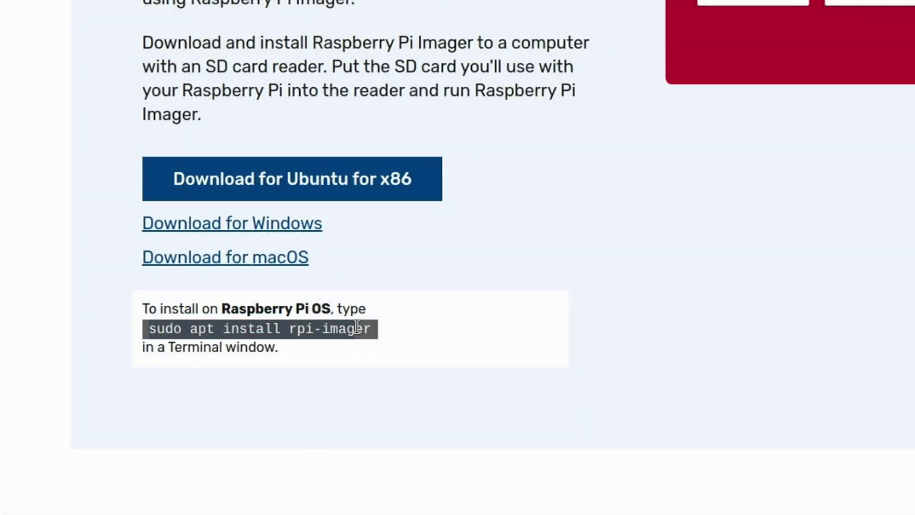
{"action": "left_click_drag", "start_coordinate": [356, 327], "coordinate": [387, 328]}
{"action": "right_click", "coordinate": [337, 329]}
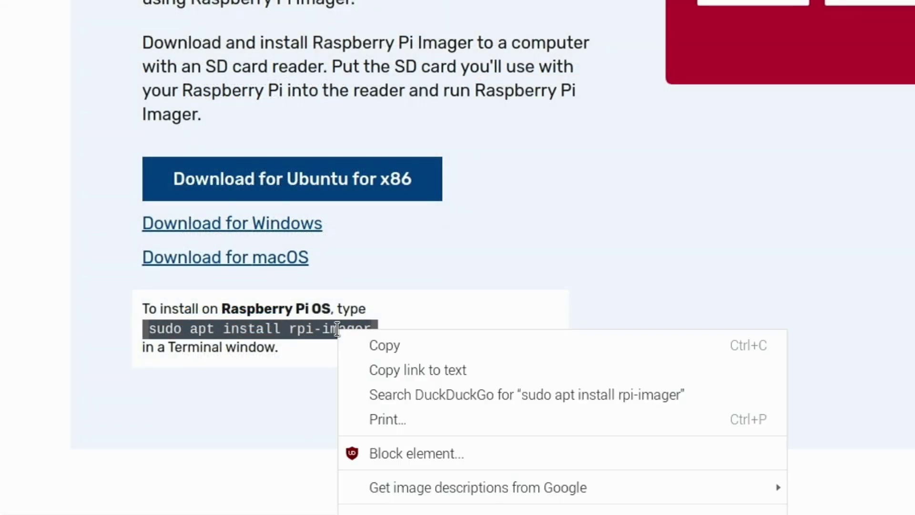
{"action": "left_click", "coordinate": [369, 344]}
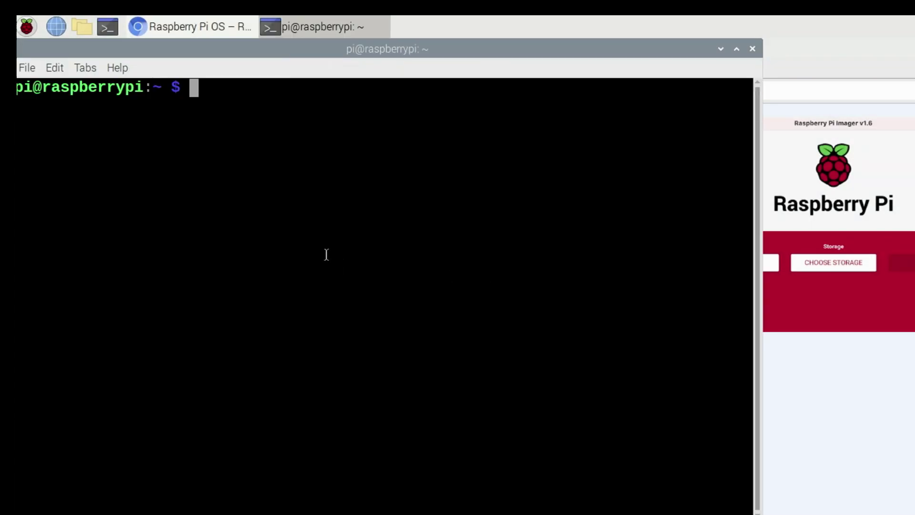
Paste and run 'sudo apt install rpi-imager' in LXTerminal, which reports 1.6.2 already newest.
{"action": "right_click", "coordinate": [325, 253]}
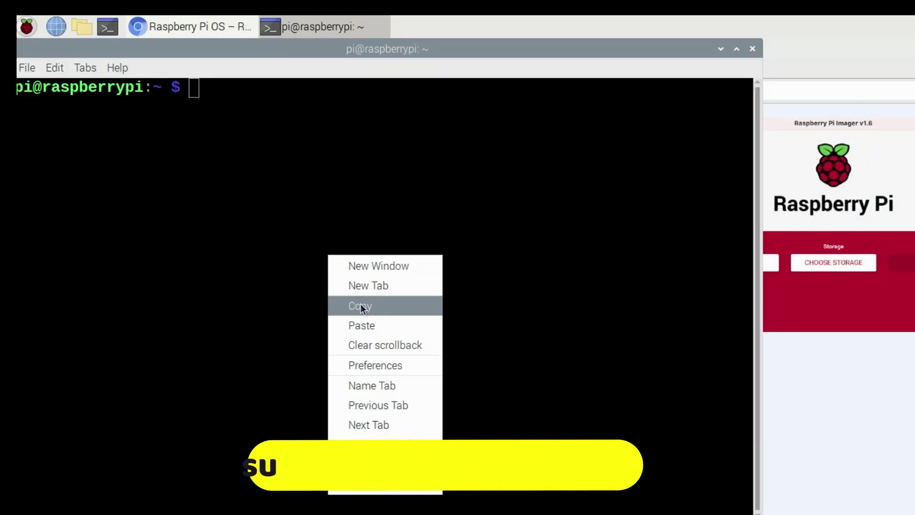
{"action": "left_click", "coordinate": [364, 325]}
{"action": "key", "text": "Return"}
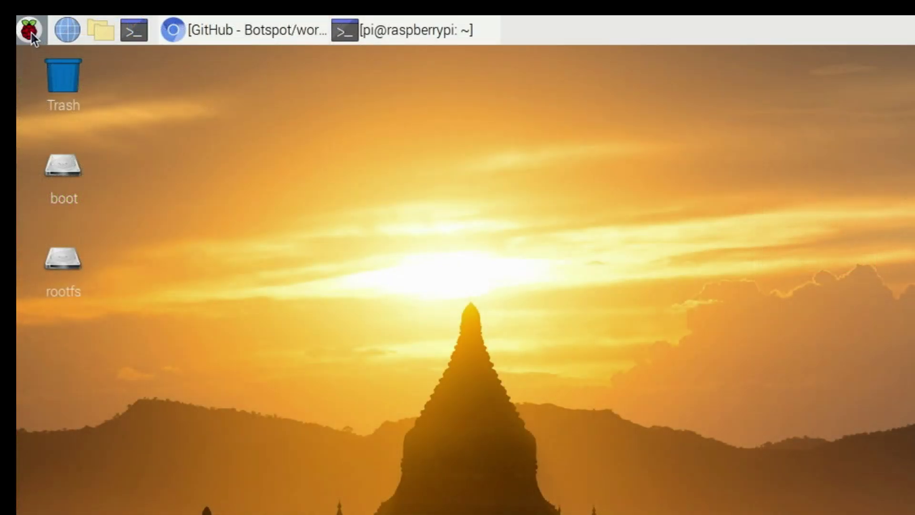
Launch Raspberry Pi Imager from the applications menu and choose Erase as the OS.
{"action": "left_click", "coordinate": [30, 33]}
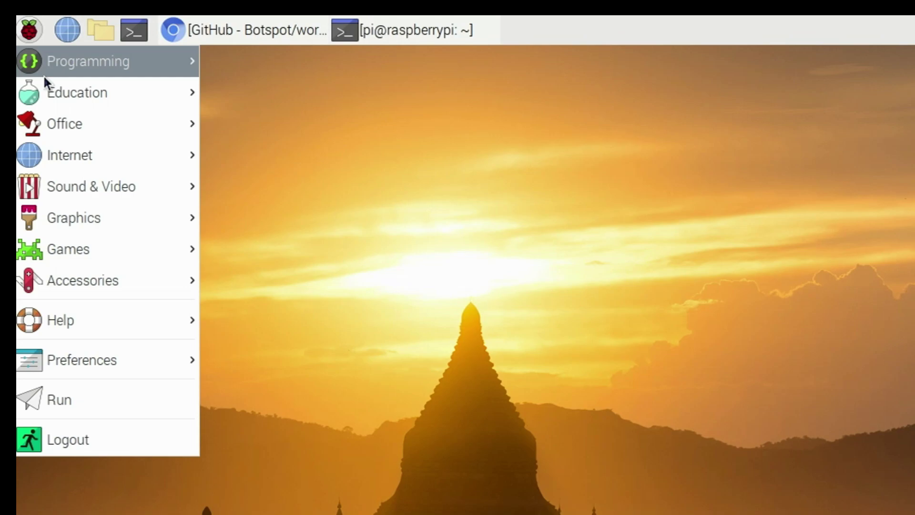
{"action": "mouse_move", "coordinate": [98, 296]}
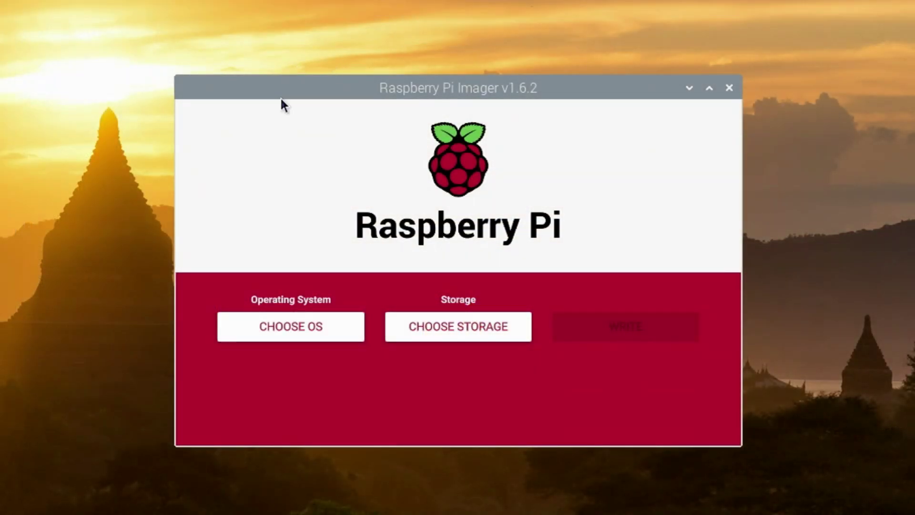
{"action": "left_click", "coordinate": [268, 326]}
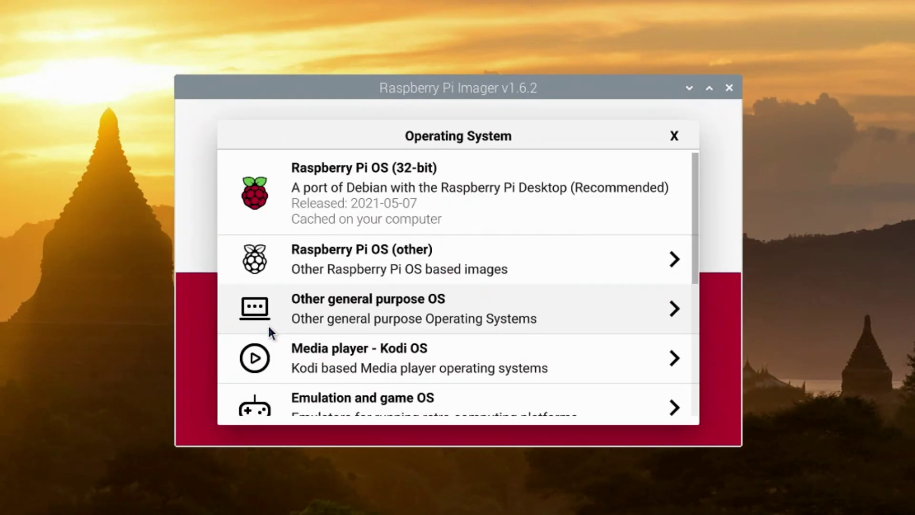
{"action": "scroll", "coordinate": [323, 324], "scroll_direction": "down", "scroll_amount": 5}
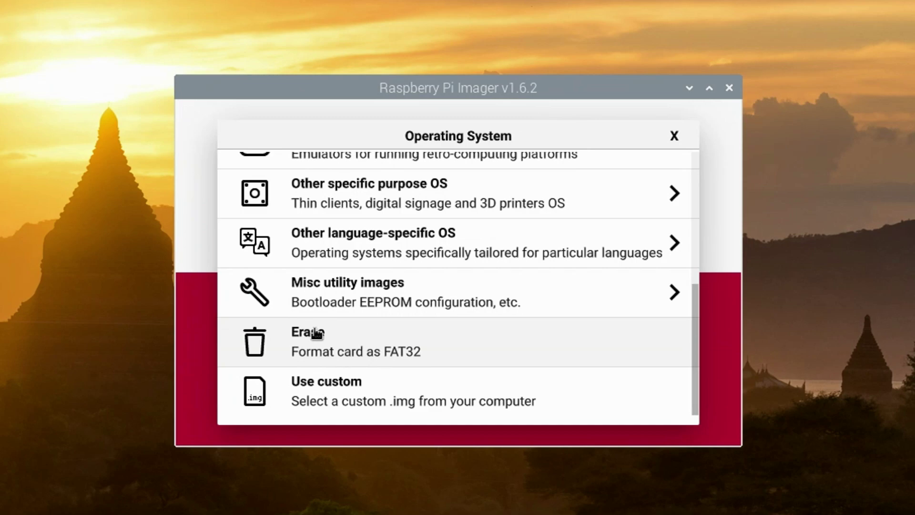
{"action": "left_click", "coordinate": [350, 355]}
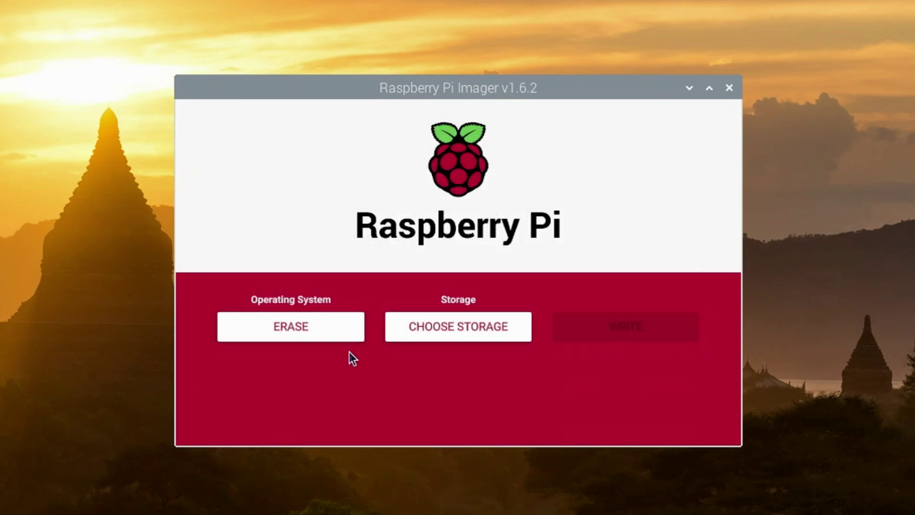
Erase the PNY CS900 1TB SSD to FAT32, confirming the data wipe.
{"action": "left_click", "coordinate": [411, 330]}
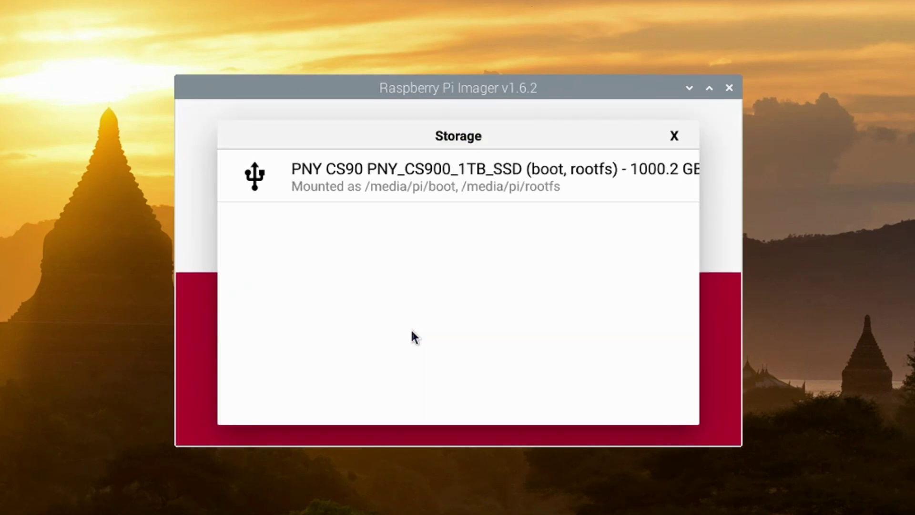
{"action": "left_click", "coordinate": [590, 183]}
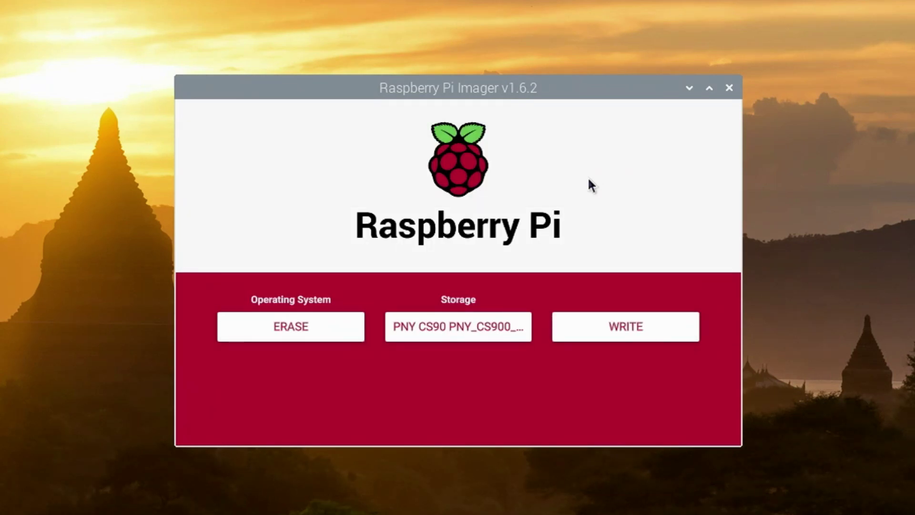
{"action": "left_click", "coordinate": [596, 332]}
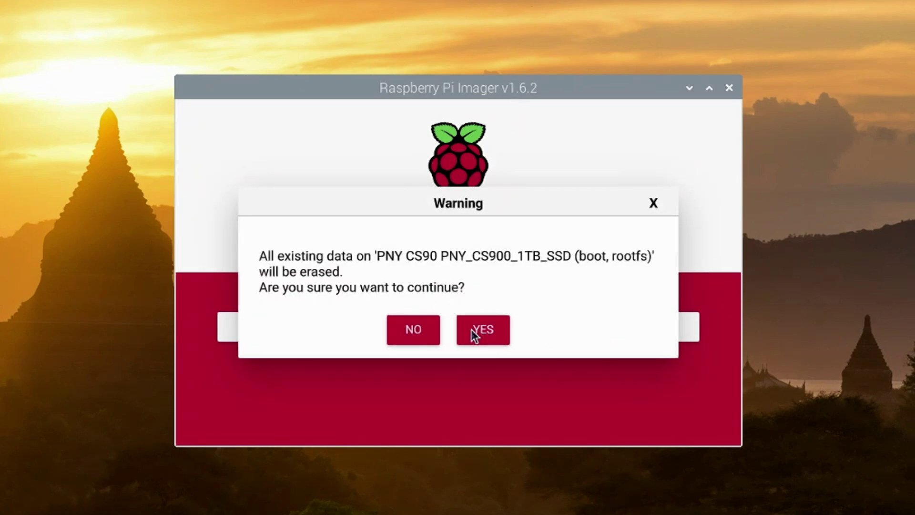
{"action": "left_click", "coordinate": [471, 330]}
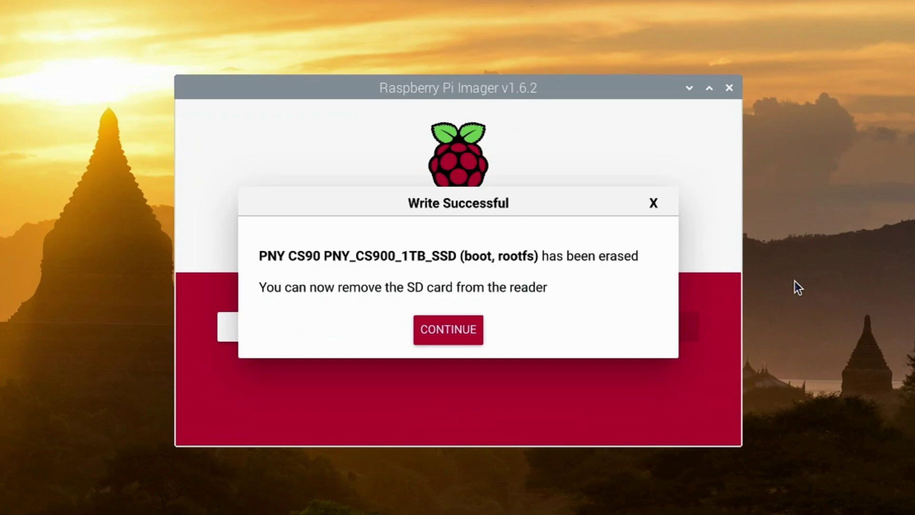
Dismiss the erase success message and scroll the wor-flasher README to its walkthrough section.
{"action": "left_click", "coordinate": [453, 331]}
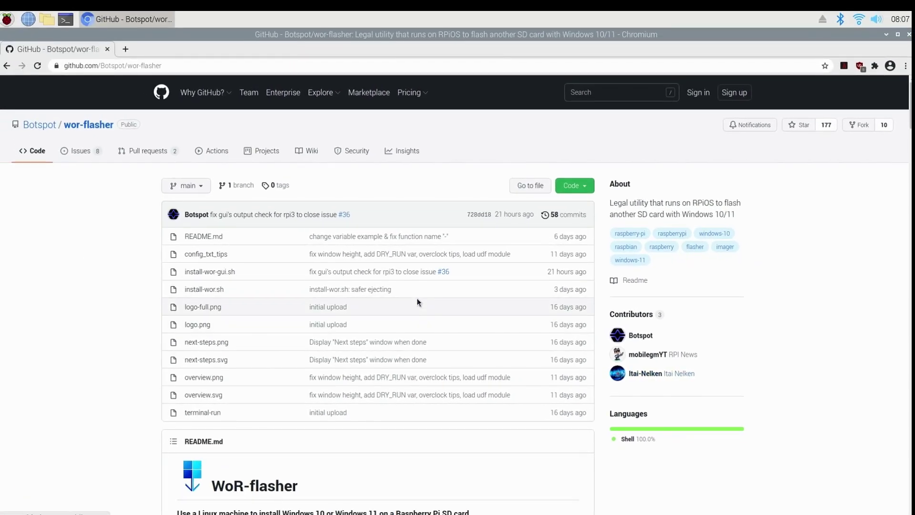
{"action": "scroll", "coordinate": [380, 289], "scroll_direction": "down", "scroll_amount": 5}
{"action": "scroll", "coordinate": [426, 295], "scroll_direction": "down", "scroll_amount": 4}
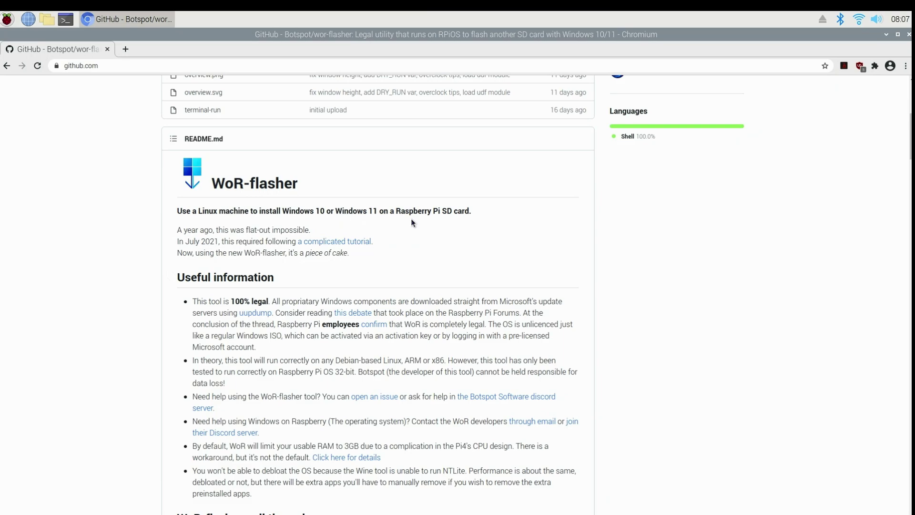
{"action": "scroll", "coordinate": [411, 222], "scroll_direction": "down", "scroll_amount": 3}
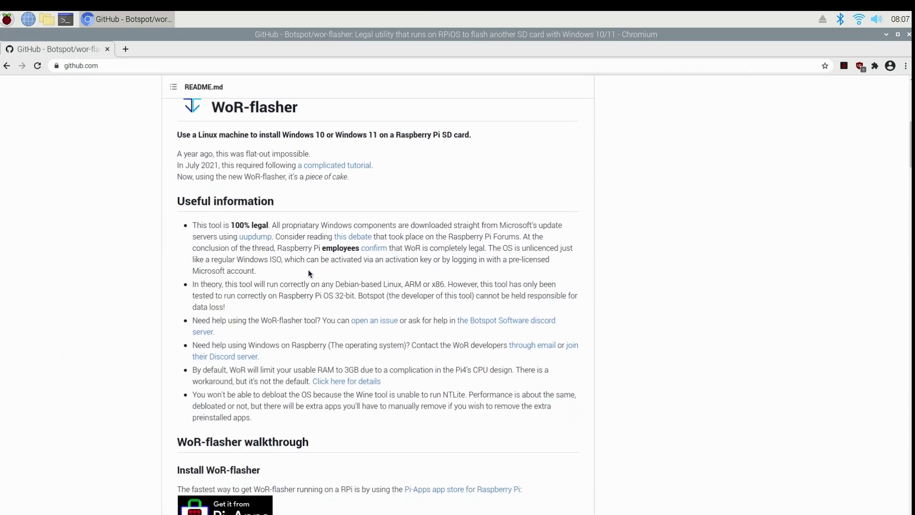
{"action": "scroll", "coordinate": [308, 270], "scroll_direction": "down", "scroll_amount": 2}
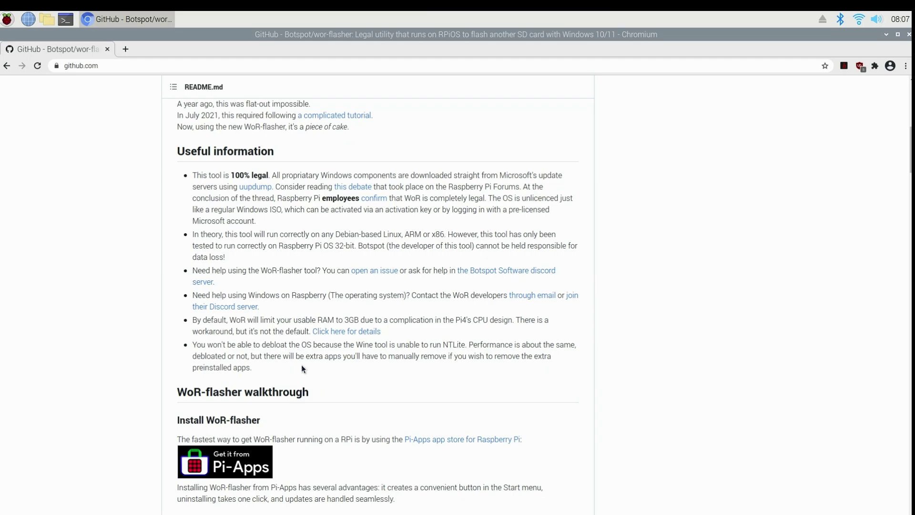
{"action": "scroll", "coordinate": [301, 365], "scroll_direction": "down", "scroll_amount": 3}
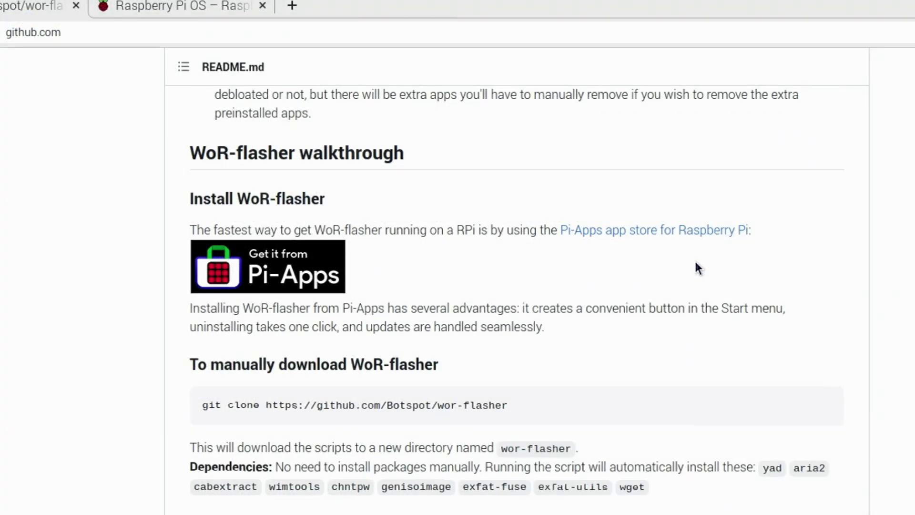
Copy the WoR-flasher git clone command from GitHub and run it in LXTerminal.
{"action": "scroll", "coordinate": [694, 261], "scroll_direction": "down", "scroll_amount": 2}
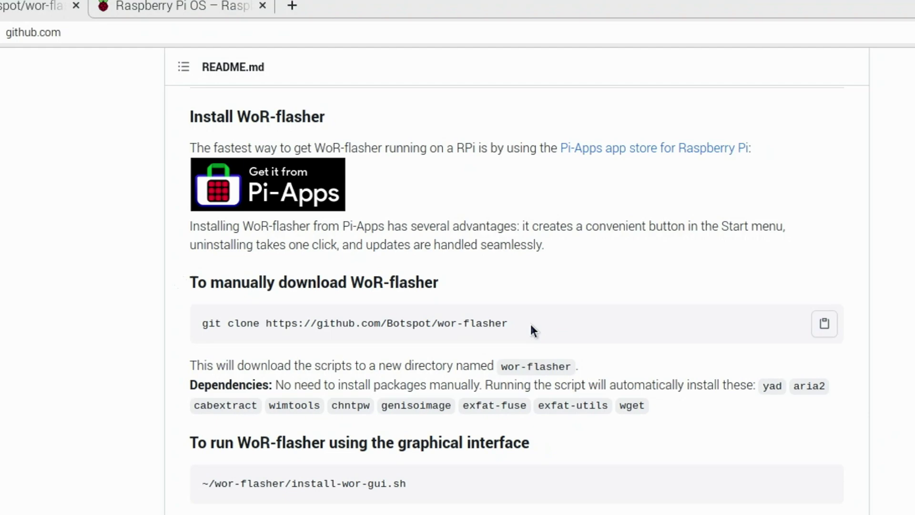
{"action": "mouse_move", "coordinate": [529, 321]}
{"action": "left_mouse_down"}
{"action": "mouse_move", "coordinate": [517, 341]}
{"action": "mouse_move", "coordinate": [197, 324]}
{"action": "left_mouse_up"}
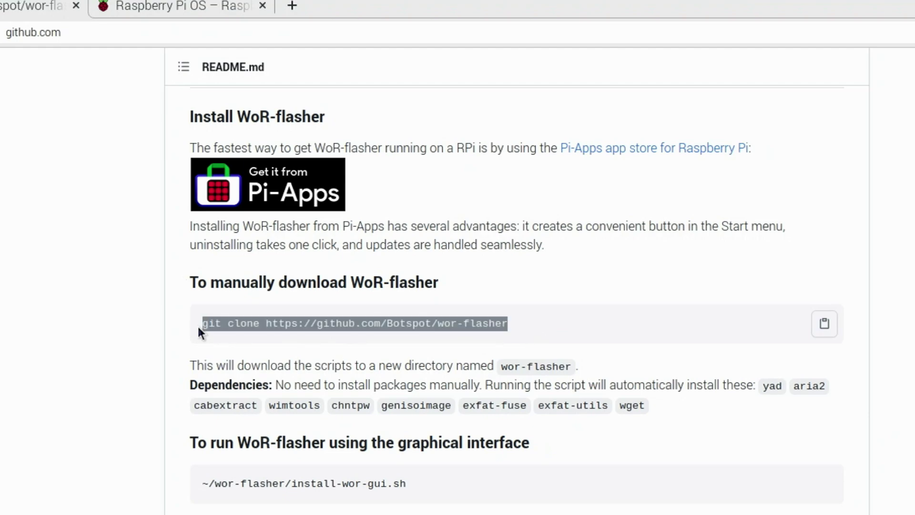
{"action": "right_click", "coordinate": [298, 318]}
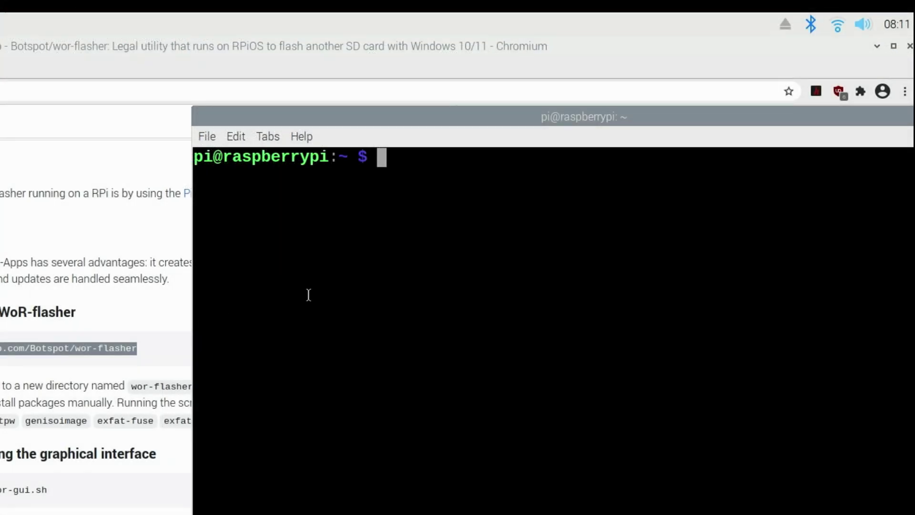
{"action": "right_click", "coordinate": [448, 187]}
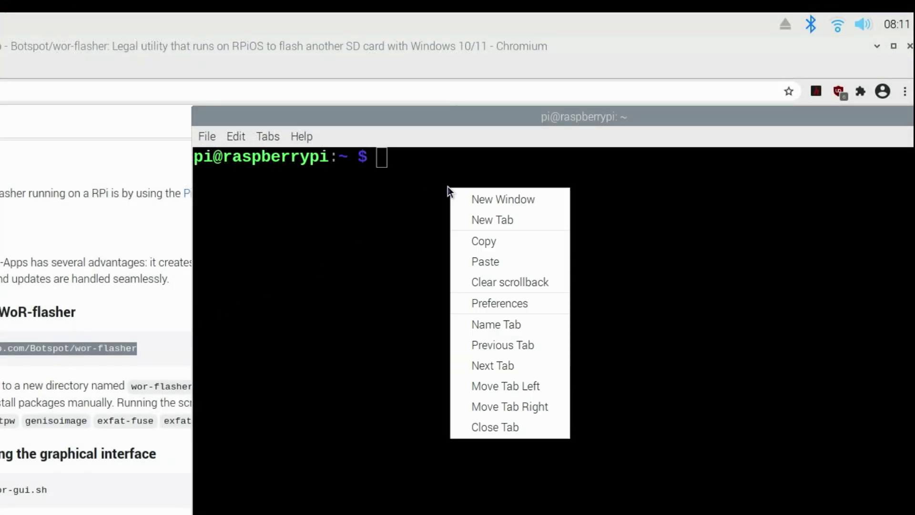
{"action": "left_click", "coordinate": [465, 262]}
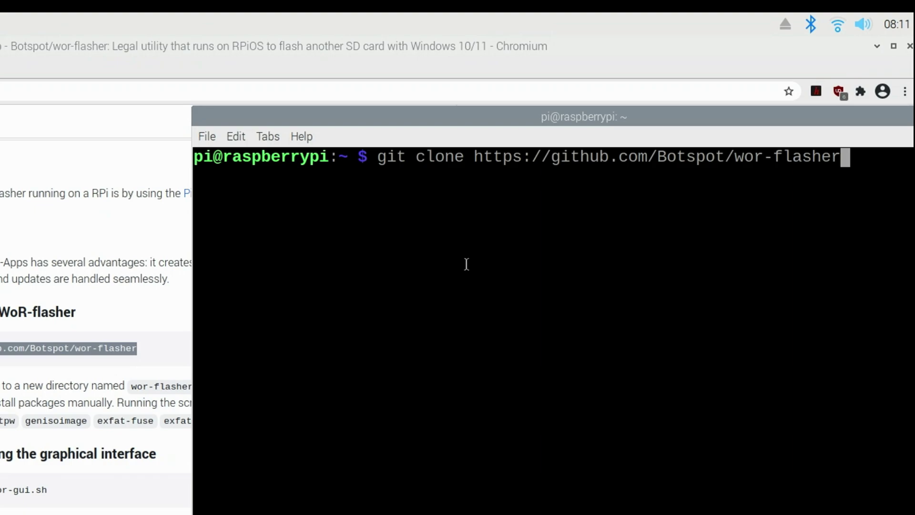
{"action": "key", "text": "Return"}
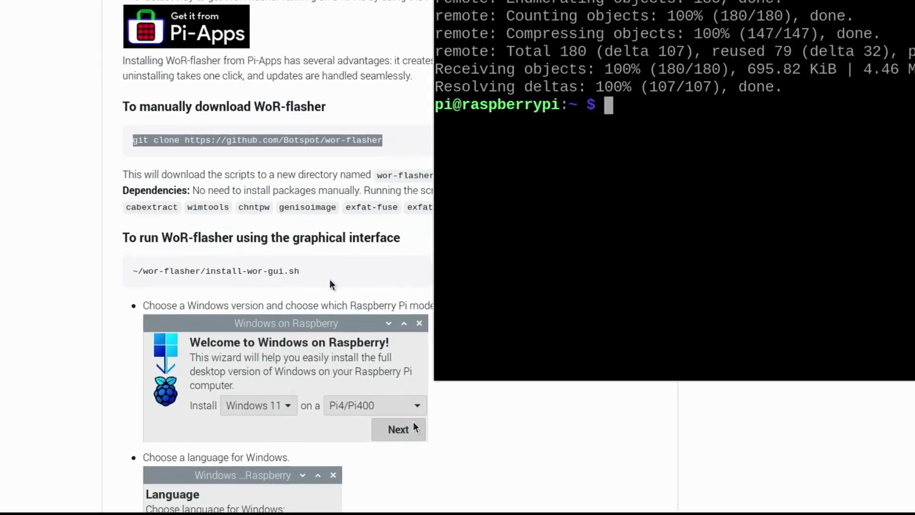
Copy '~/wor-flasher/install-wor-gui.sh' from the README and run it in LXTerminal.
{"action": "left_click_drag", "start_coordinate": [324, 273], "coordinate": [152, 269]}
{"action": "left_click_drag", "start_coordinate": [131, 239], "coordinate": [102, 243]}
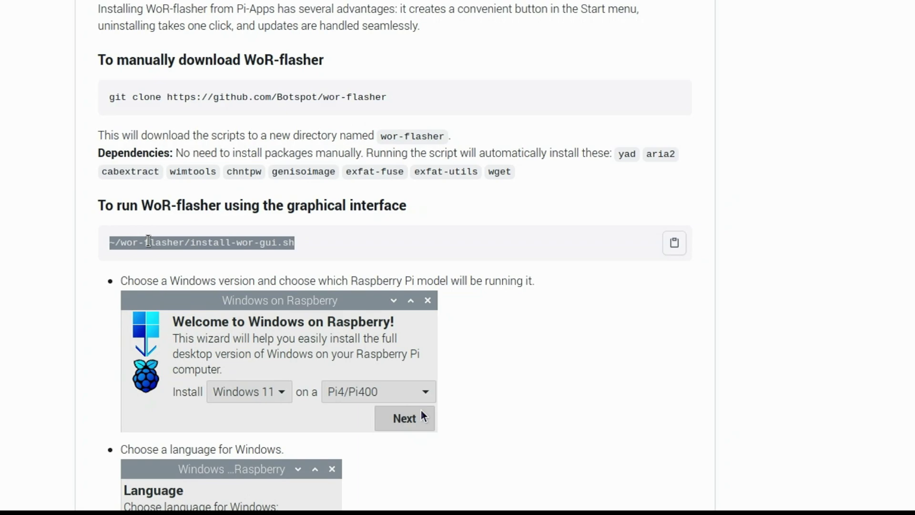
{"action": "right_click", "coordinate": [149, 241]}
{"action": "left_click", "coordinate": [174, 253]}
{"action": "key", "text": "alt+Tab"}
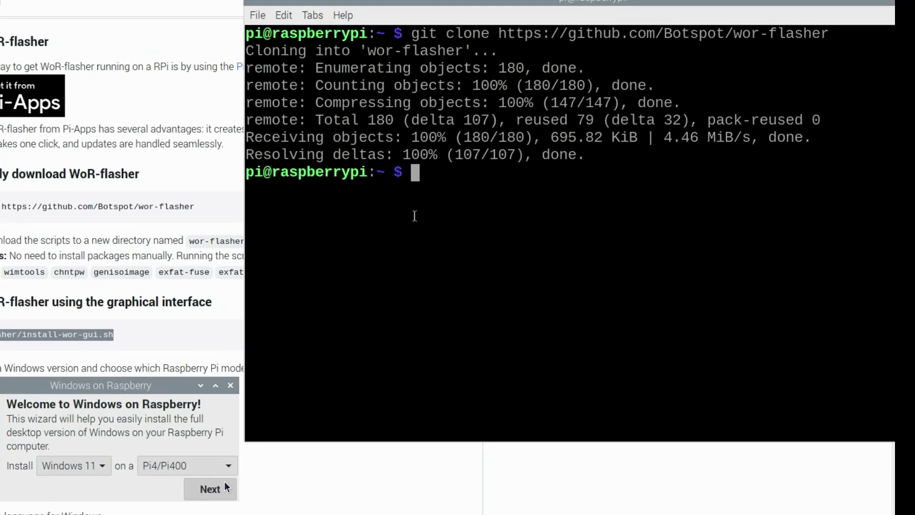
{"action": "right_click", "coordinate": [414, 215]}
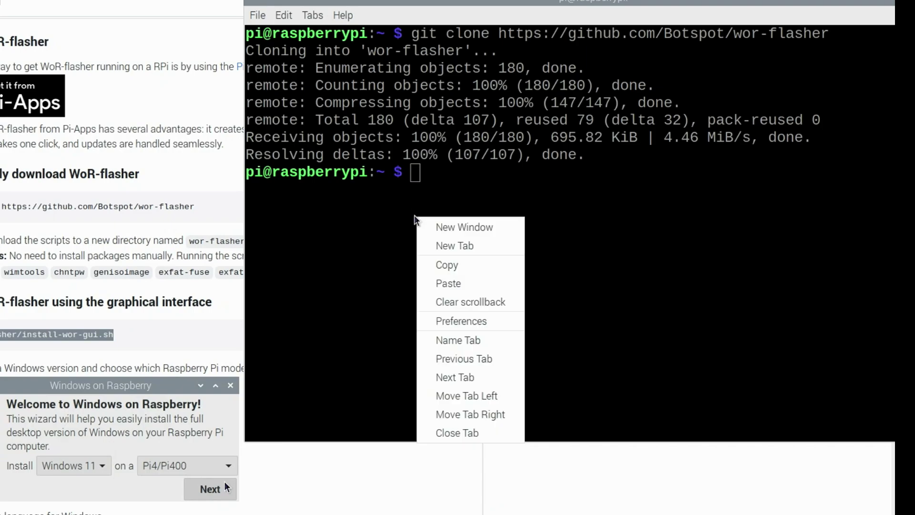
{"action": "left_click", "coordinate": [442, 288]}
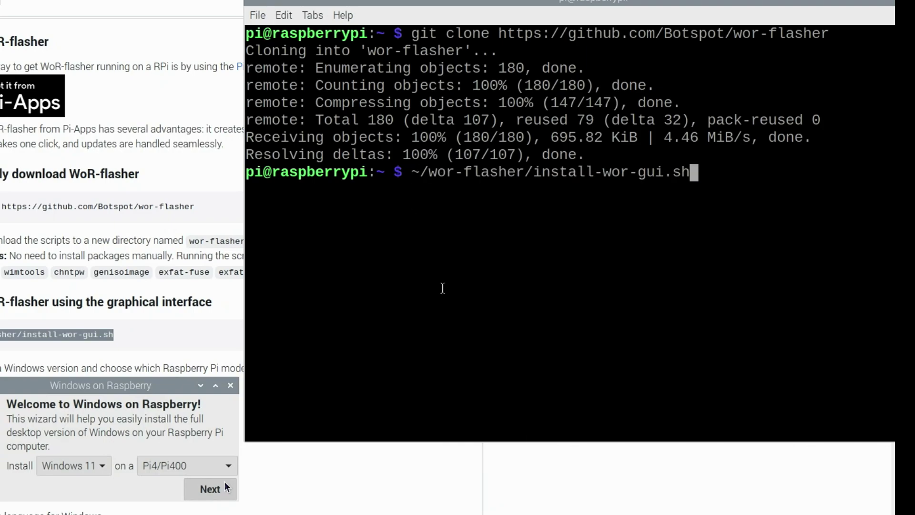
{"action": "key", "text": "Return"}
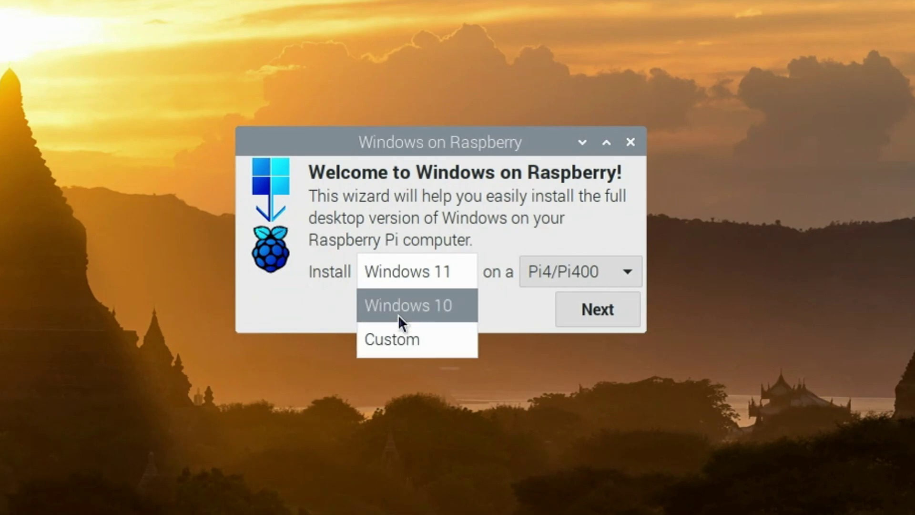
Choose Windows 11 and Pi4/Pi400 in the Windows on Raspberry wizard, then continue.
{"action": "left_click", "coordinate": [407, 284]}
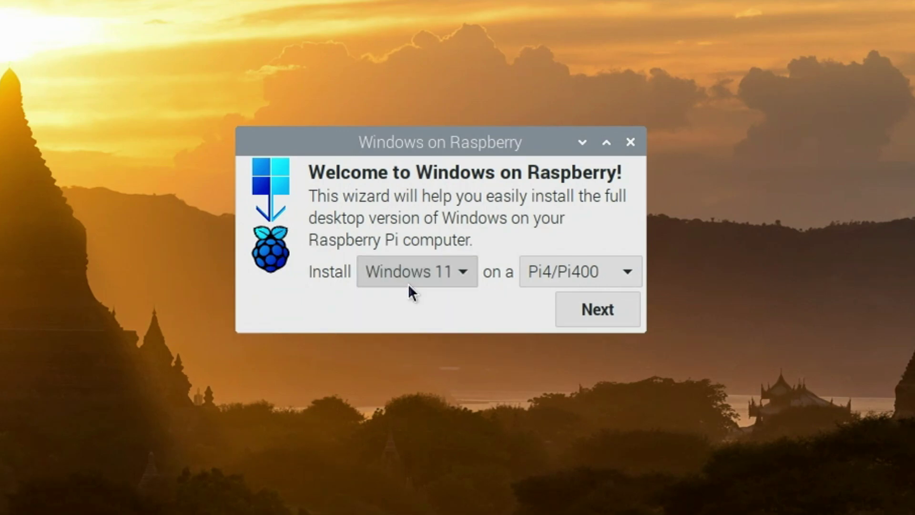
{"action": "left_click", "coordinate": [557, 276]}
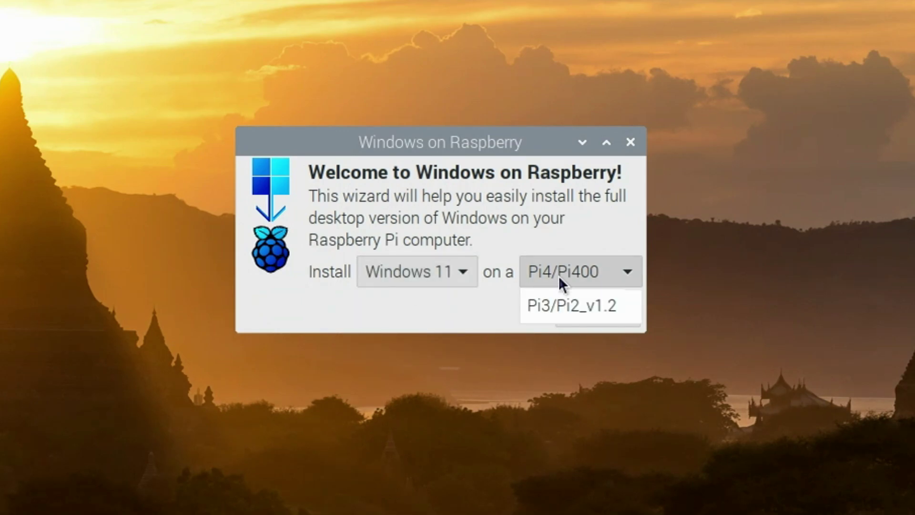
{"action": "left_click", "coordinate": [614, 276]}
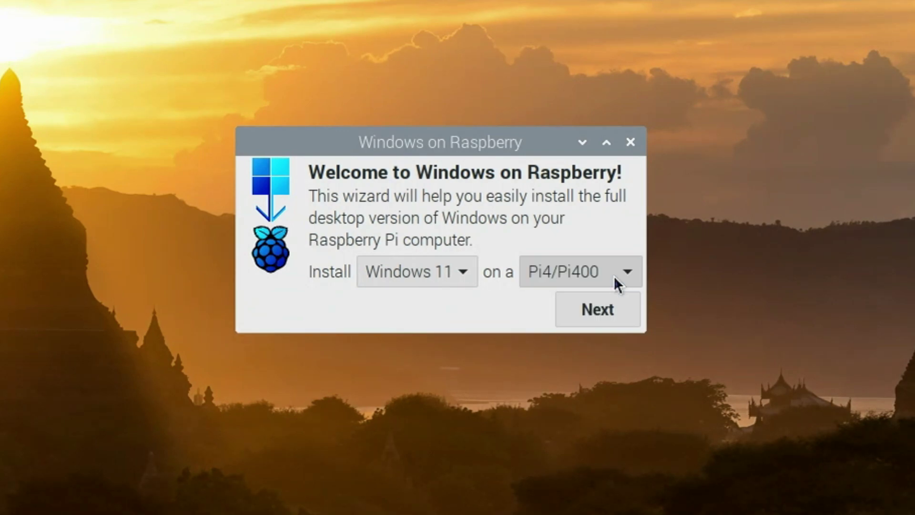
{"action": "left_click", "coordinate": [590, 304]}
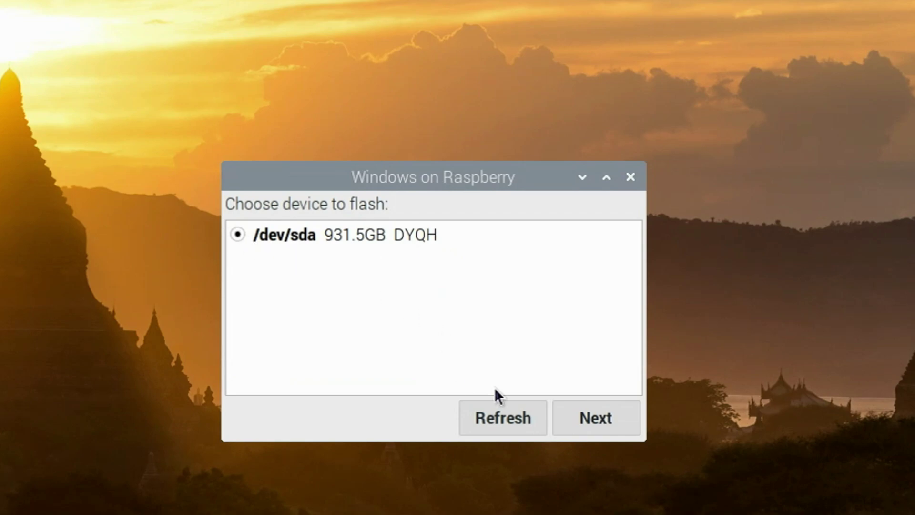
Accept /dev/sda as the target and enlarge the Installation Overview window to show config.txt.
{"action": "left_click", "coordinate": [588, 421]}
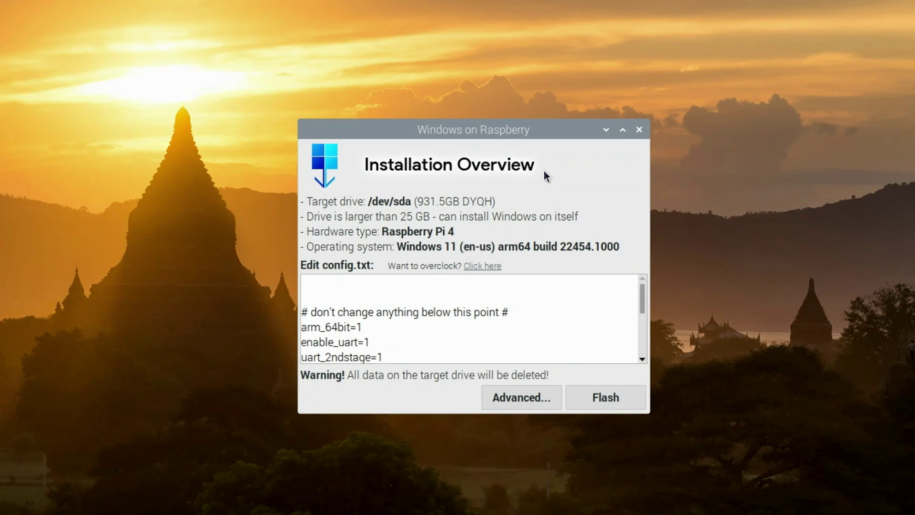
{"action": "left_click_drag", "start_coordinate": [527, 134], "coordinate": [478, 28]}
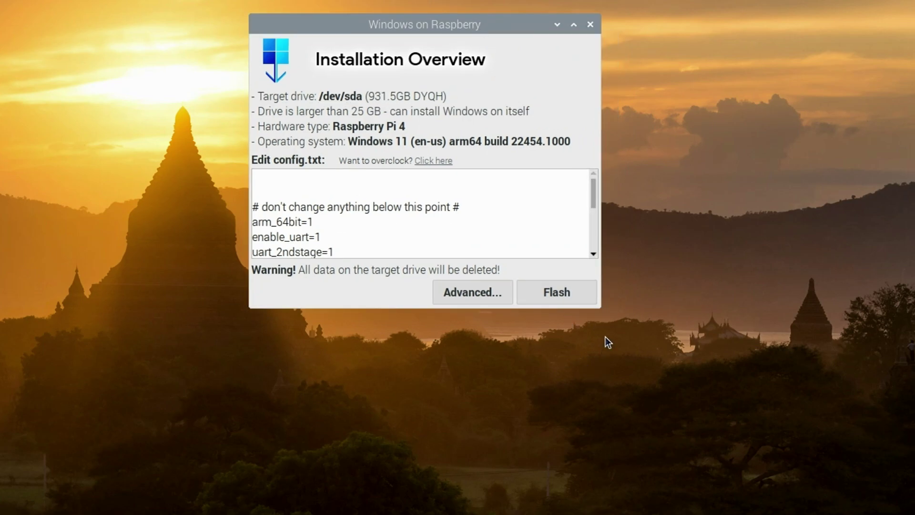
{"action": "left_click_drag", "start_coordinate": [602, 309], "coordinate": [699, 484]}
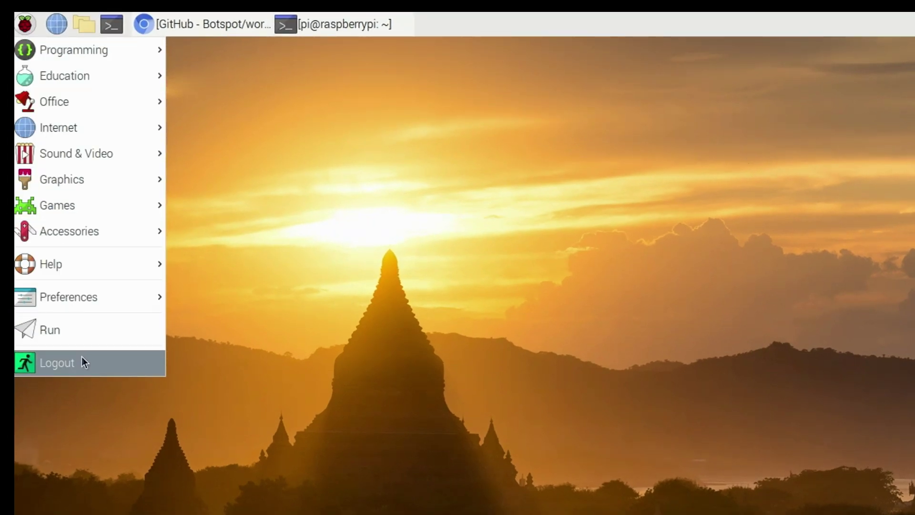
Shut down the Raspberry Pi through the Raspberry menu's Shutdown options.
{"action": "left_click", "coordinate": [81, 357]}
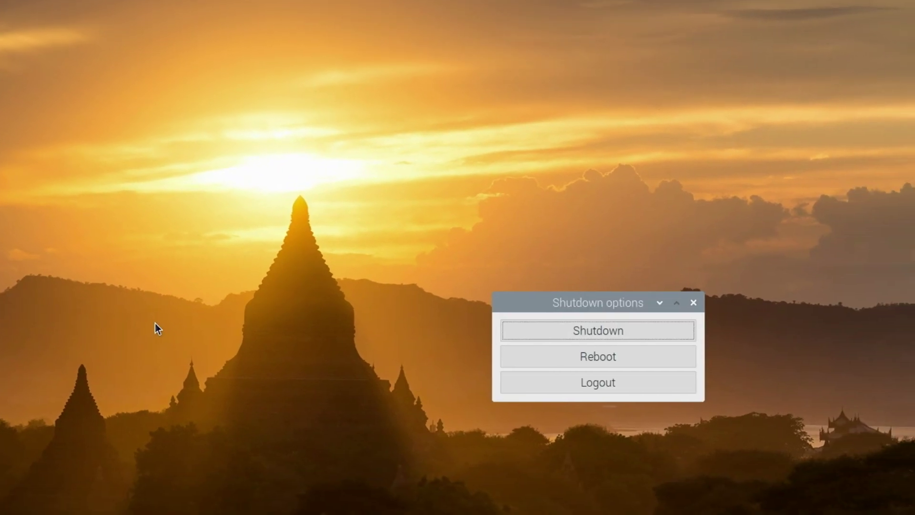
{"action": "left_click", "coordinate": [468, 231]}
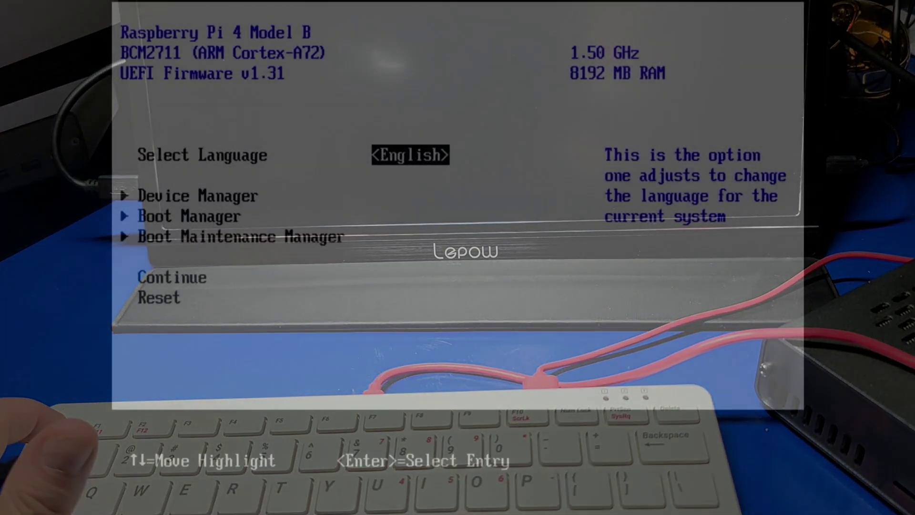
Navigate Device Manager > Raspberry Pi Configuration to the Display Configuration page.
{"action": "key", "text": "Return"}
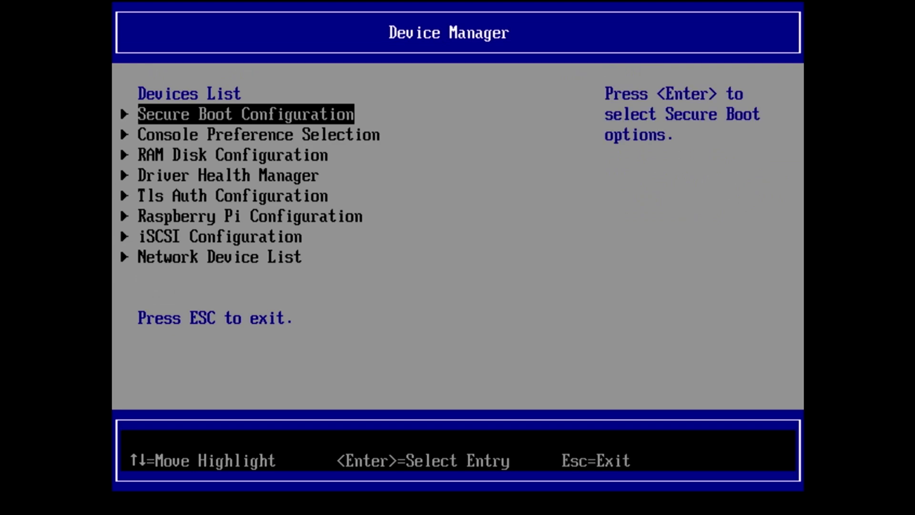
{"action": "key", "text": "Down"}
{"action": "key", "text": "Down"}
{"action": "key", "text": "Down"}
{"action": "key", "text": "Down"}
{"action": "key", "text": "Down"}
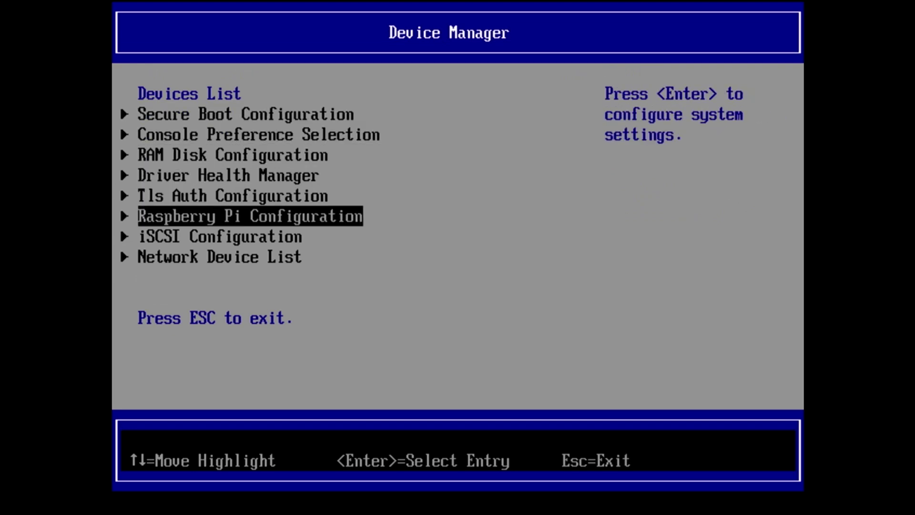
{"action": "key", "text": "Return"}
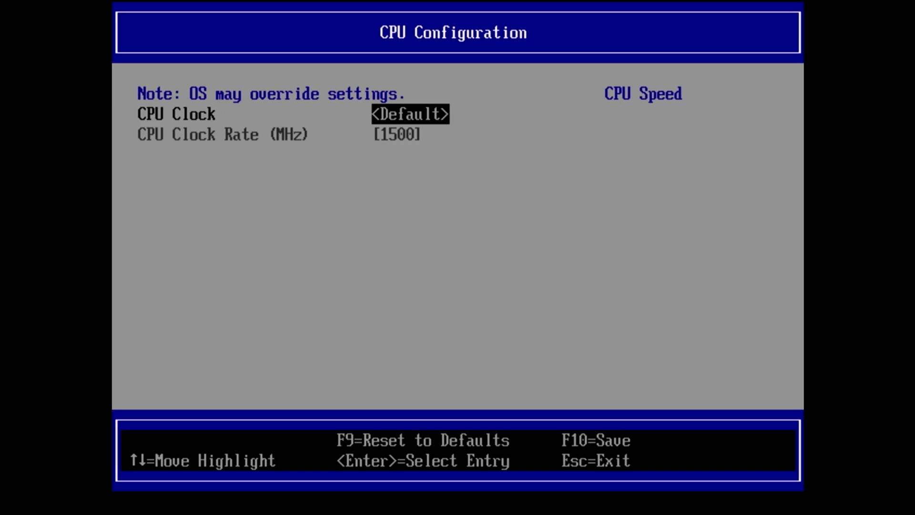
{"action": "key", "text": "Escape"}
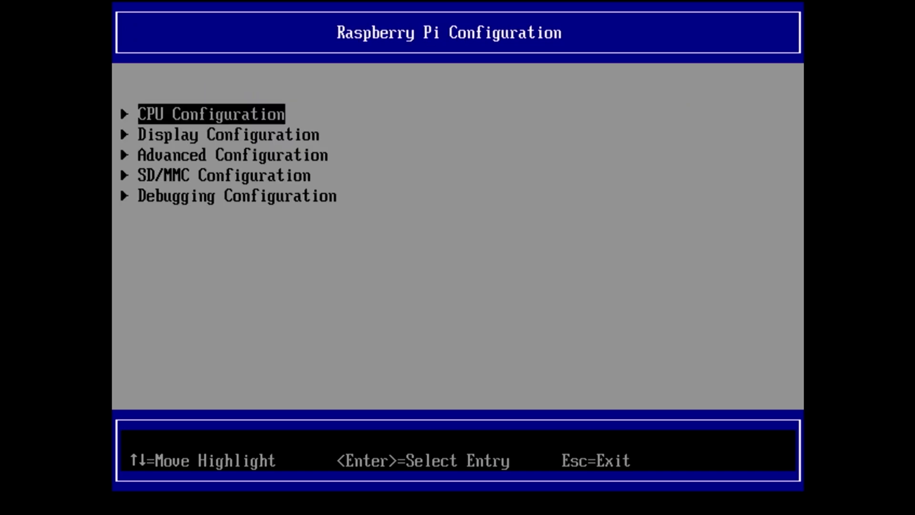
{"action": "key", "text": "Down"}
{"action": "key", "text": "Return"}
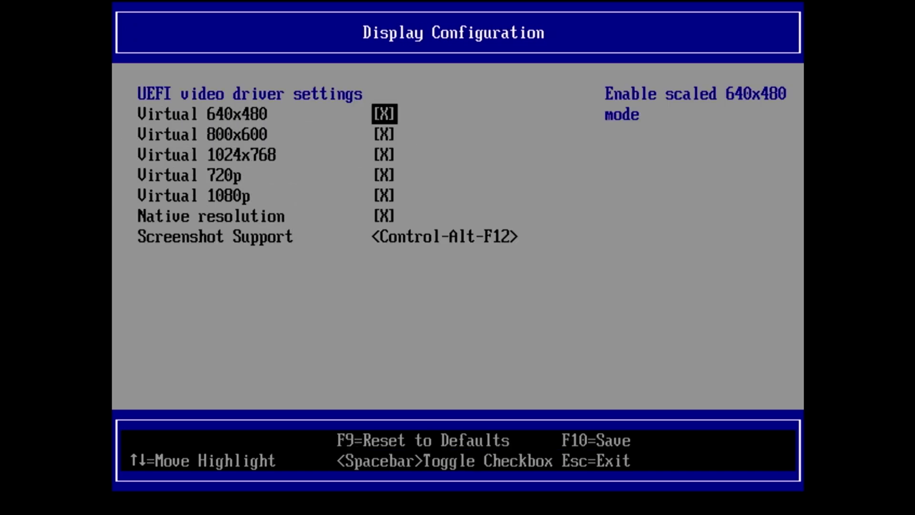
Disable Virtual 640x480, Virtual 1024x768 and native resolution, leaving Virtual 720p enabled.
{"action": "key", "text": "space"}
{"action": "key", "text": "Down"}
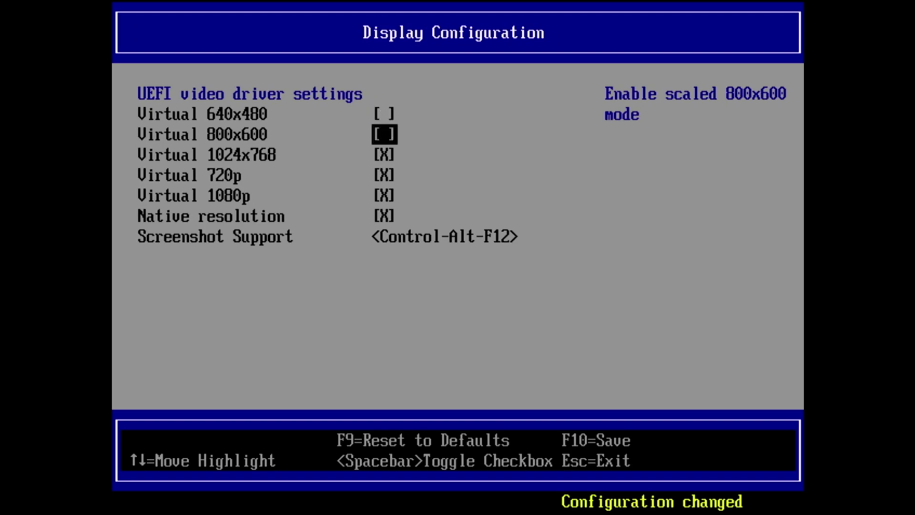
{"action": "key", "text": "Down"}
{"action": "key", "text": "space"}
{"action": "key", "text": "Down"}
{"action": "key", "text": "Down"}
{"action": "key", "text": "Down"}
{"action": "key", "text": "space"}
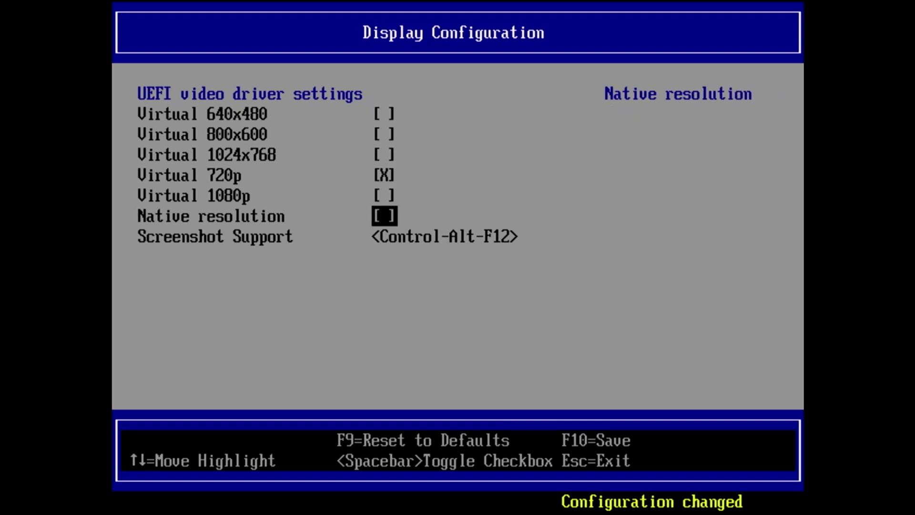
In Advanced Configuration, leave 'Limit RAM to 3 GB' set to Disabled.
{"action": "key", "text": "Escape"}
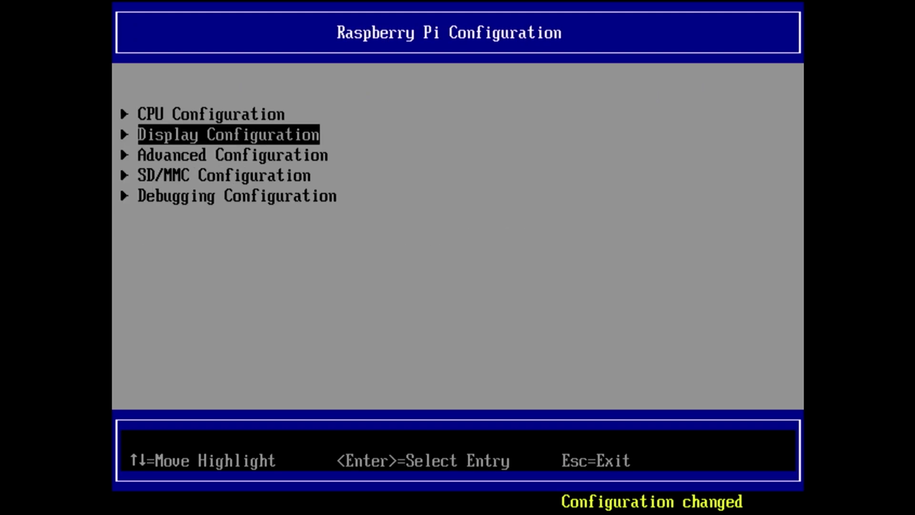
{"action": "key", "text": "Down"}
{"action": "key", "text": "Return"}
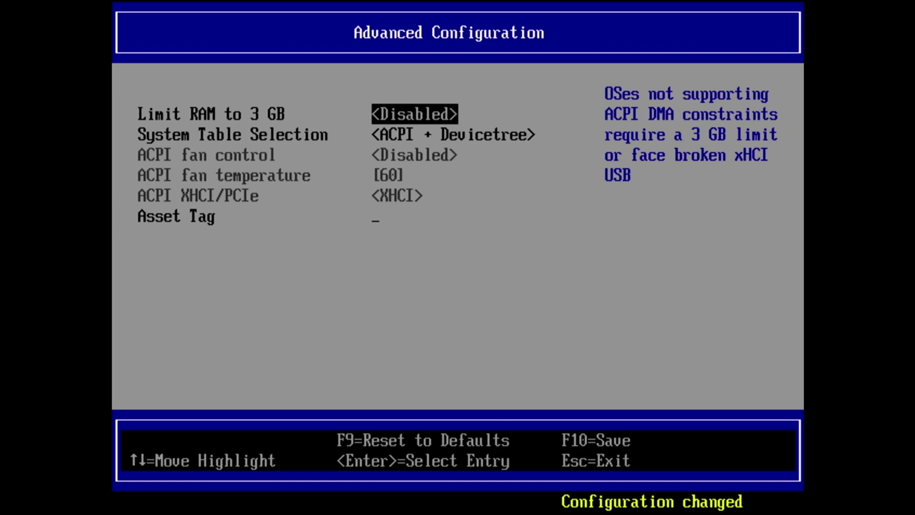
{"action": "key", "text": "Return"}
{"action": "key", "text": "Down"}
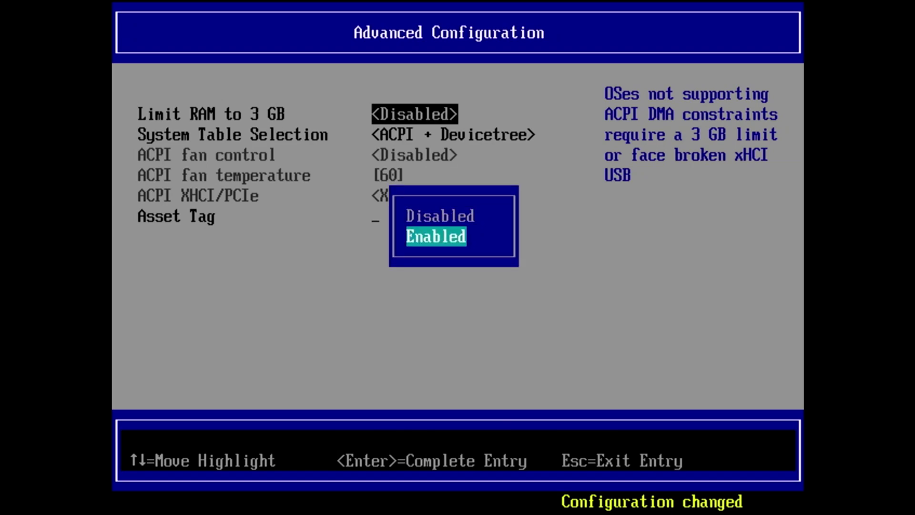
{"action": "key", "text": "Up"}
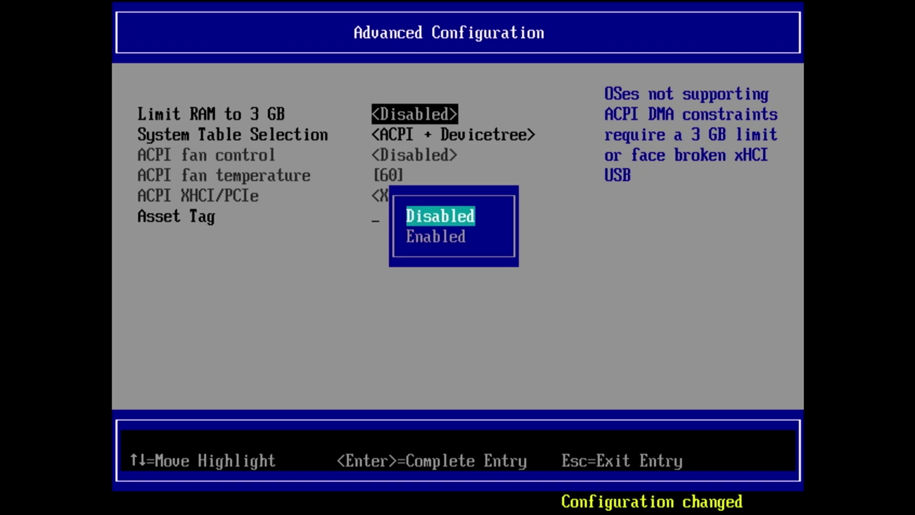
{"action": "key", "text": "Return"}
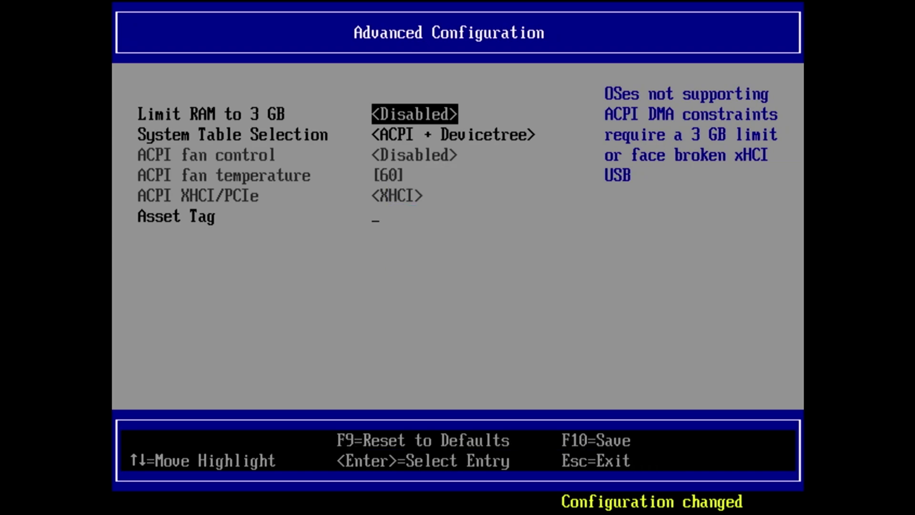
Save the UEFI changes and return to the main menu with Continue highlighted.
{"action": "key", "text": "Escape"}
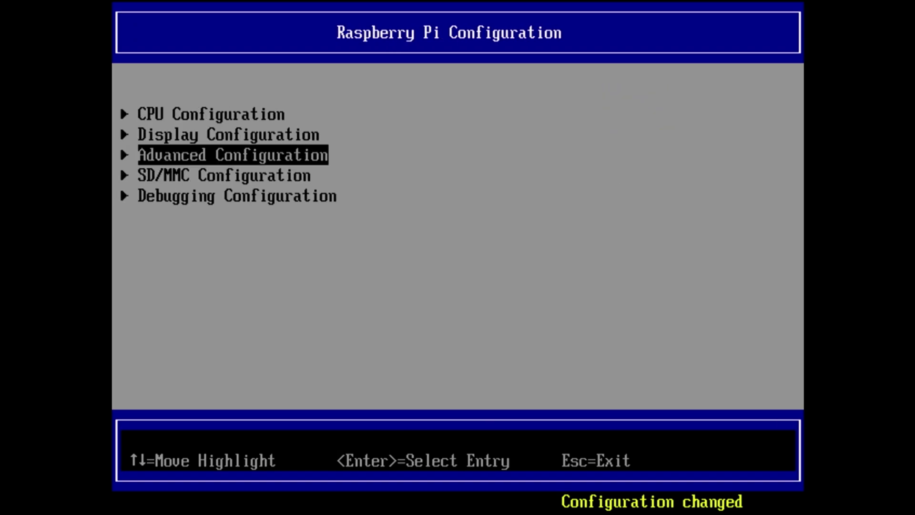
{"action": "key", "text": "Escape"}
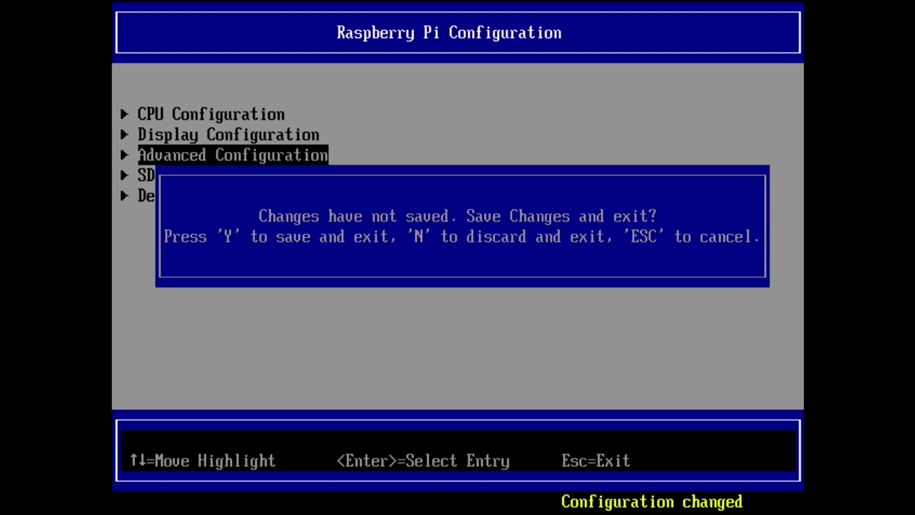
{"action": "key", "text": "y"}
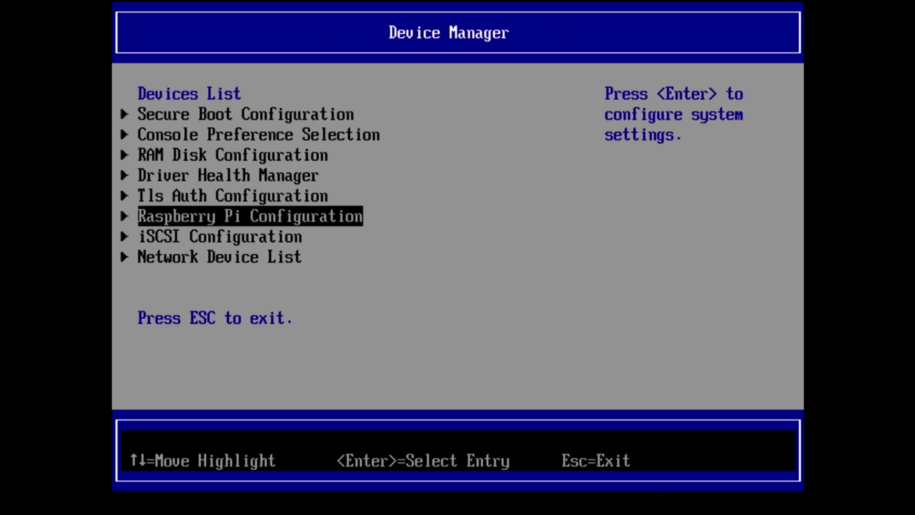
{"action": "key", "text": "Escape"}
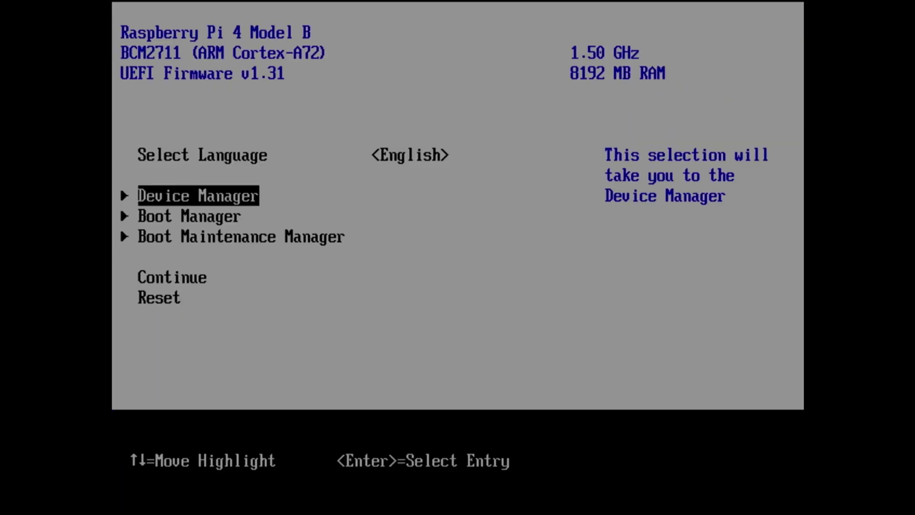
{"action": "key", "text": "Down"}
{"action": "key", "text": "Down"}
{"action": "key", "text": "Down"}
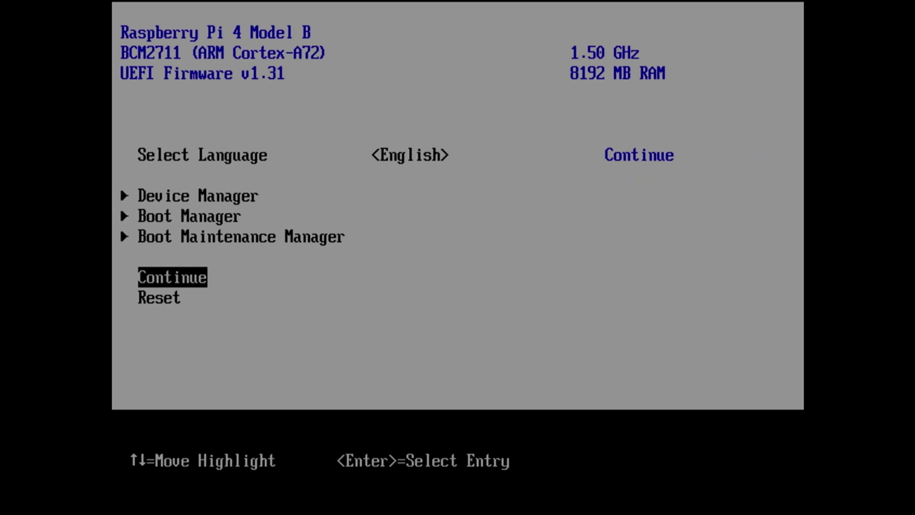
Restart into Windows 11 Setup, confirm United States, accept the licence and name the PC 'Win'.
{"action": "key", "text": "Return"}
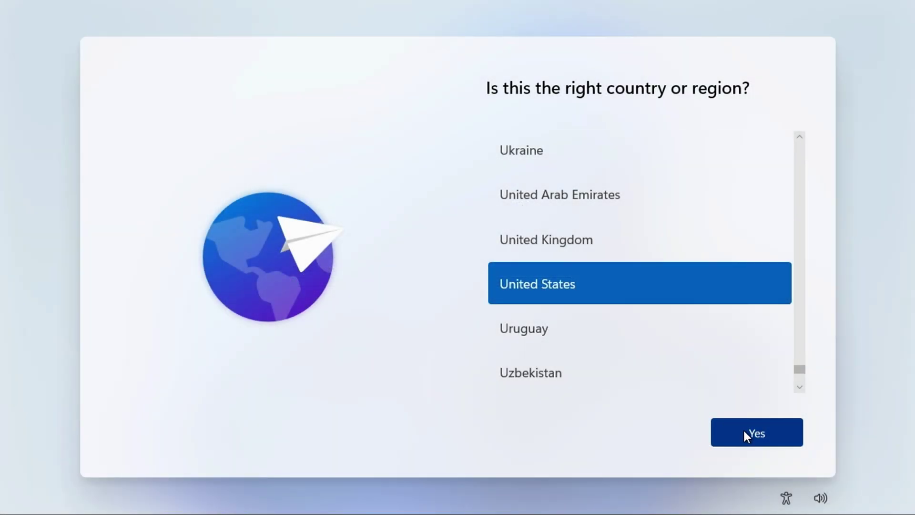
{"action": "left_click", "coordinate": [743, 430]}
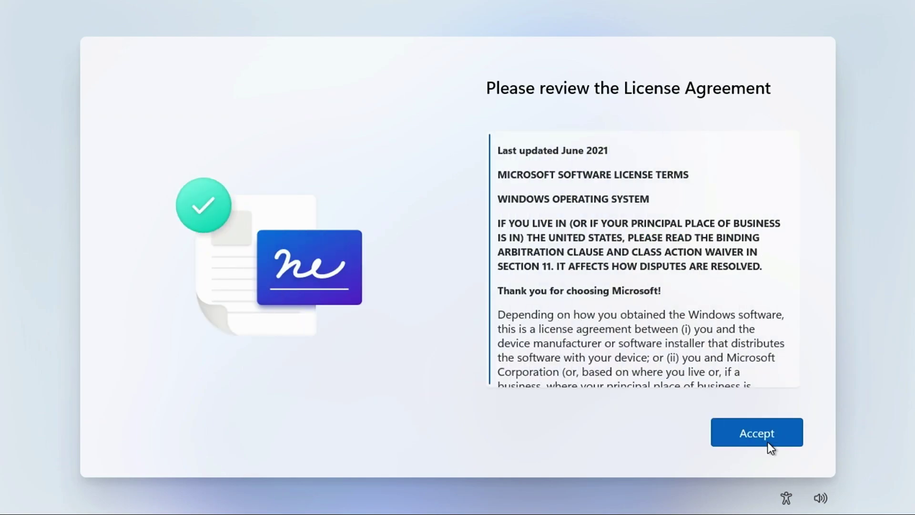
{"action": "left_click", "coordinate": [758, 433]}
{"action": "type", "text": "Win"}
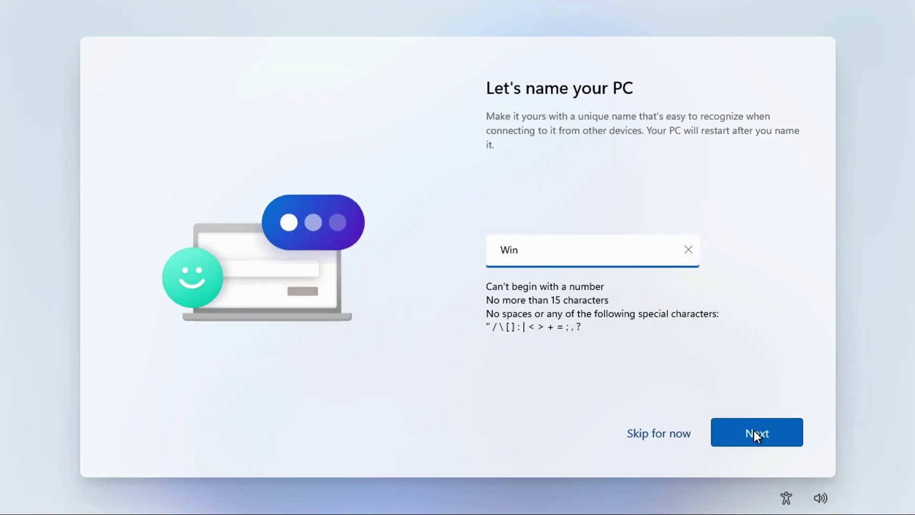
{"action": "left_click", "coordinate": [754, 430]}
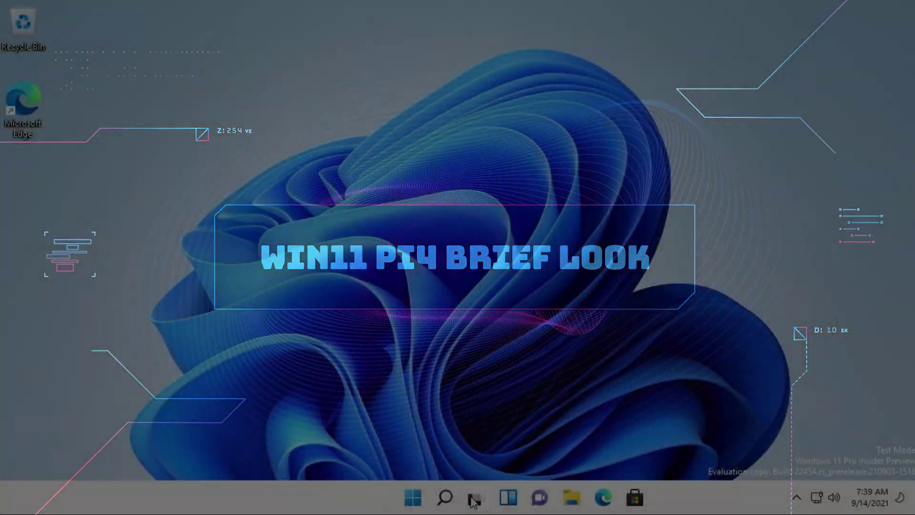
Add a Desktop 2 virtual desktop in Task View, switch to it and open File Explorer.
{"action": "left_click", "coordinate": [474, 500]}
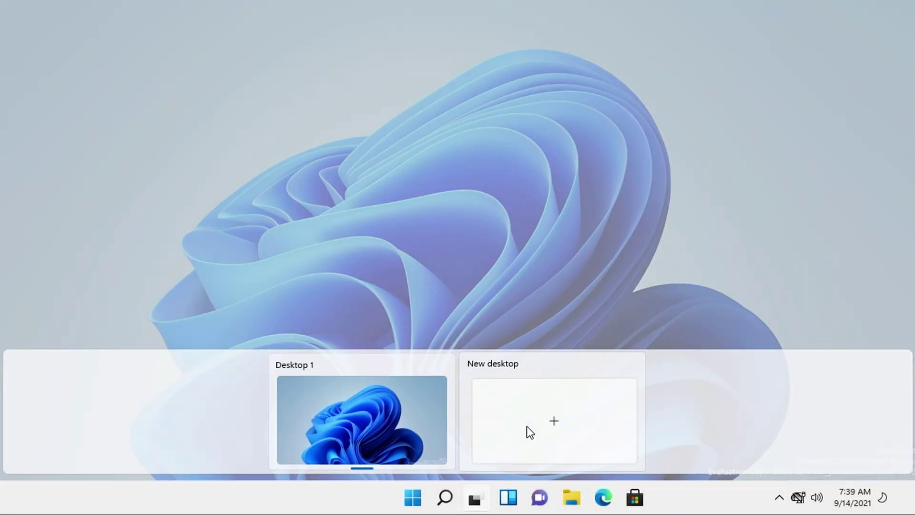
{"action": "left_click", "coordinate": [527, 426]}
{"action": "left_click", "coordinate": [452, 426]}
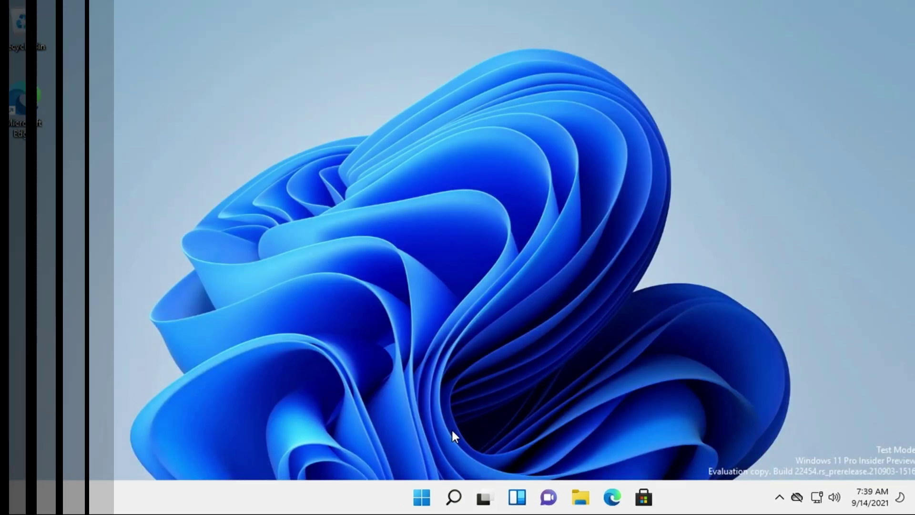
{"action": "left_click", "coordinate": [579, 498]}
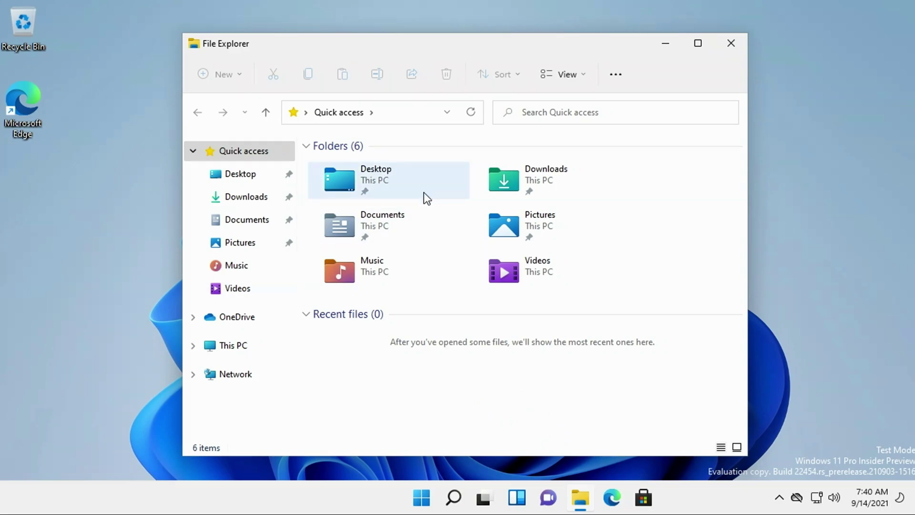
Show Windows (C:) drive properties from This PC: 12.4 GB used of 931 GB.
{"action": "left_click", "coordinate": [235, 346]}
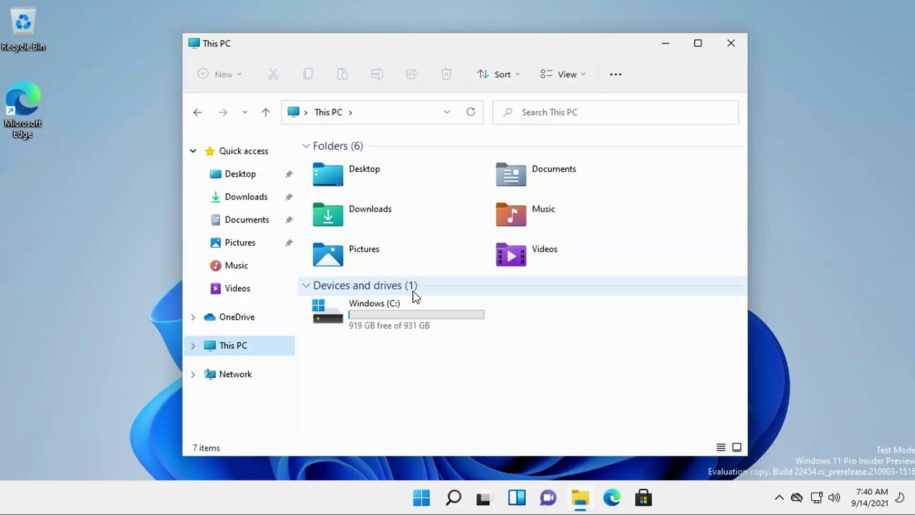
{"action": "left_click", "coordinate": [377, 325]}
{"action": "right_click", "coordinate": [377, 325]}
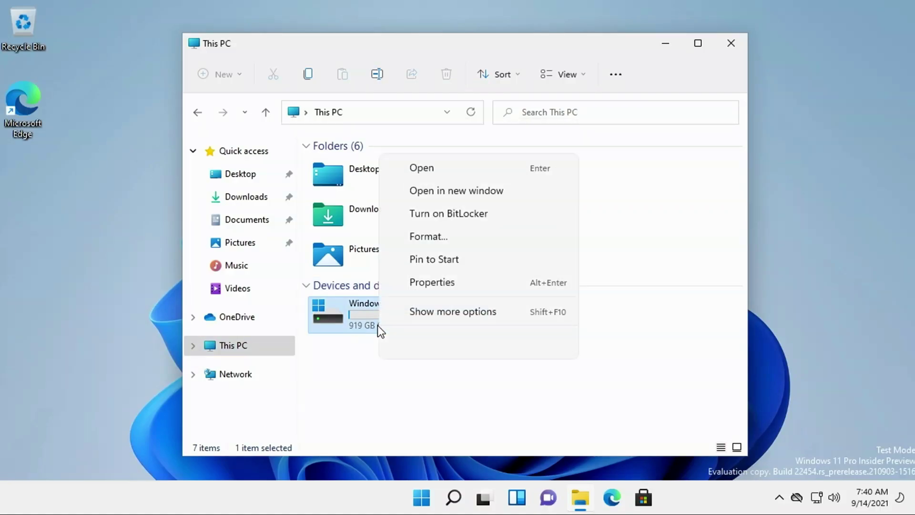
{"action": "left_click", "coordinate": [430, 285]}
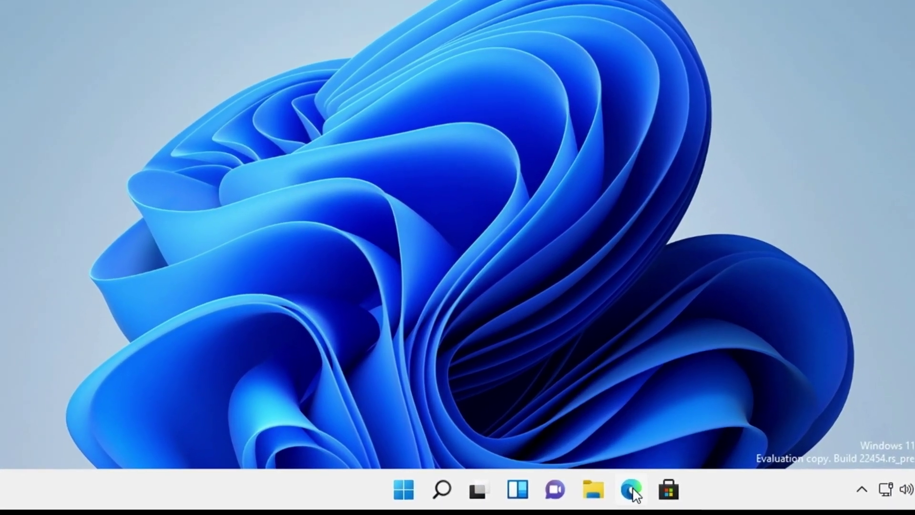
{"action": "left_click", "coordinate": [612, 495]}
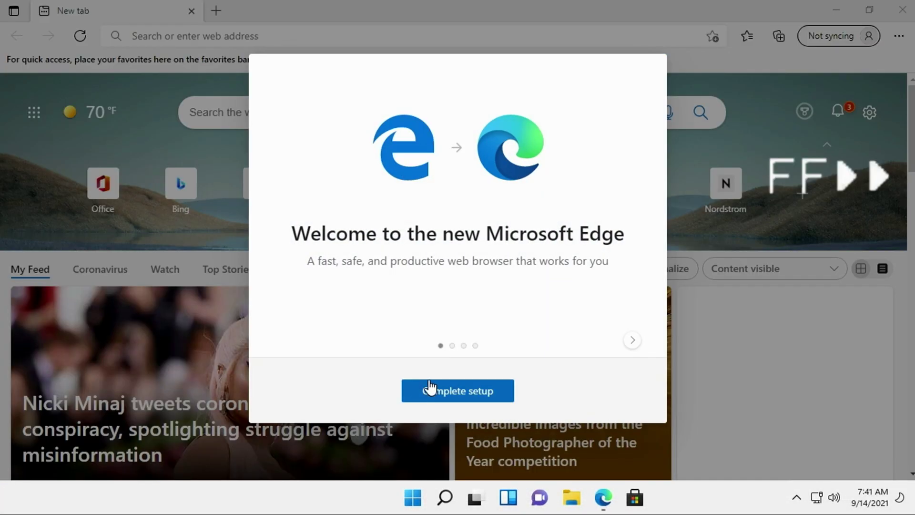
Complete Microsoft Edge's first-run setup, confirming the new tab page layout.
{"action": "left_click", "coordinate": [433, 388]}
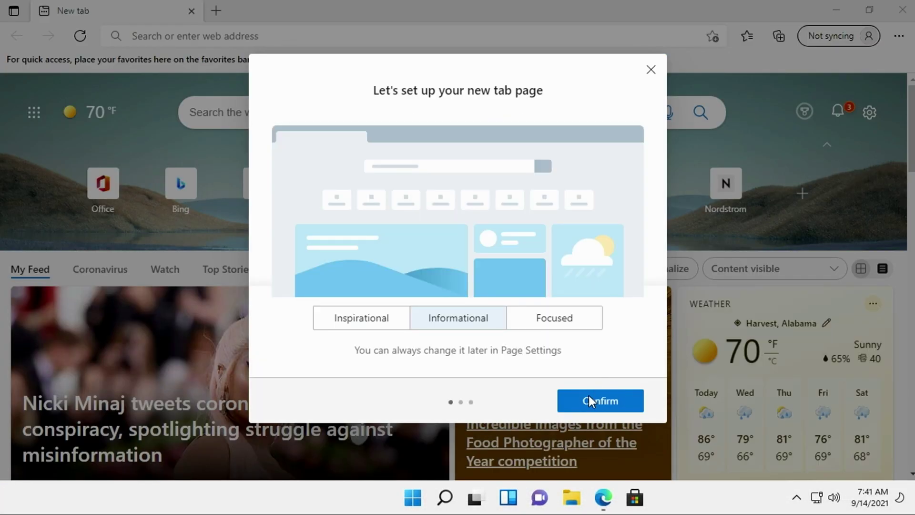
{"action": "left_click", "coordinate": [598, 400]}
{"action": "left_click", "coordinate": [590, 402]}
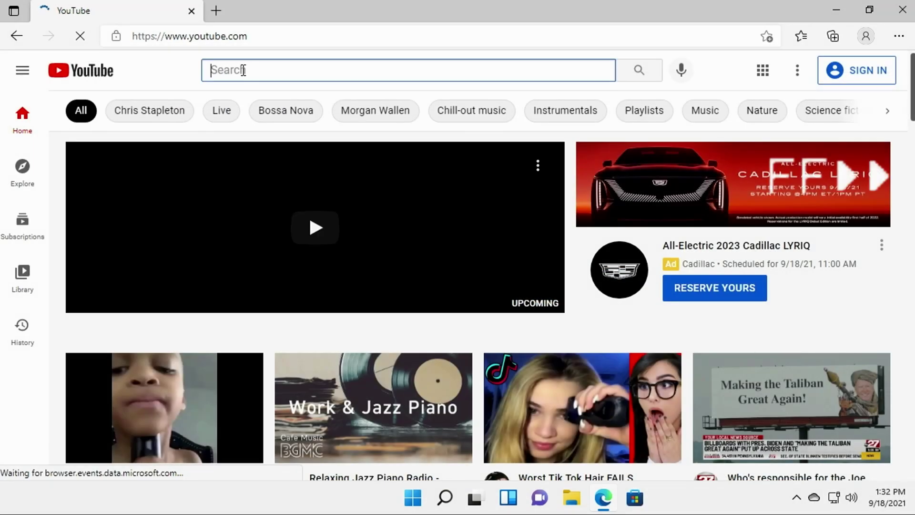
Search YouTube for 'wagners techtalk' and open the channel to play its DeskPi Pro V2 video.
{"action": "type", "text": "wagners techtalk"}
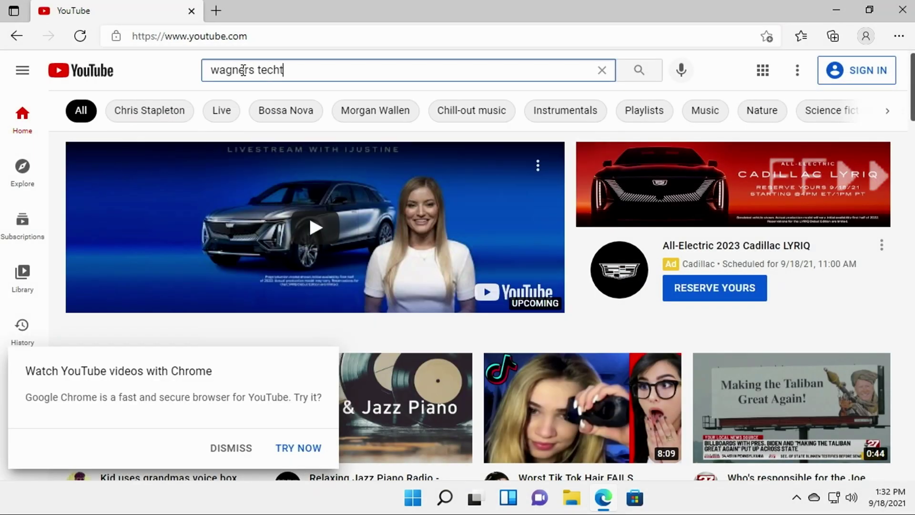
{"action": "key", "text": "Return"}
{"action": "left_click", "coordinate": [408, 192]}
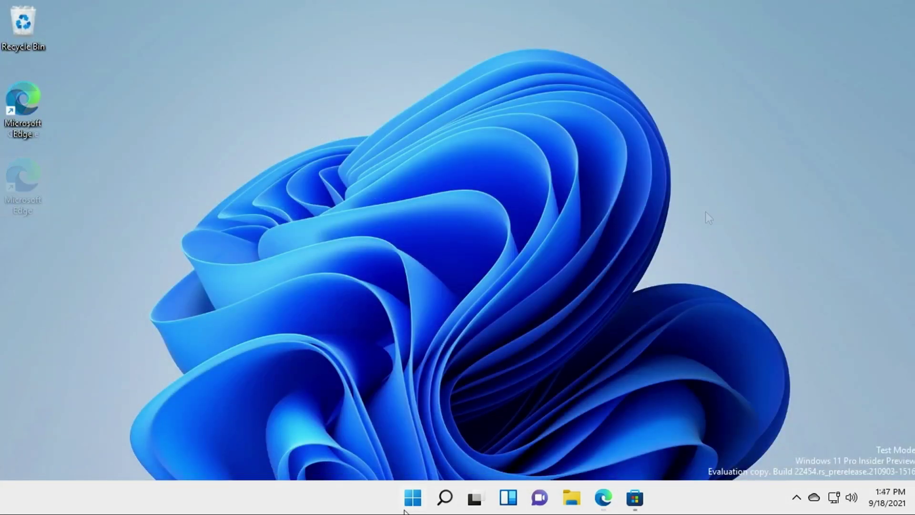
{"action": "left_click", "coordinate": [412, 497]}
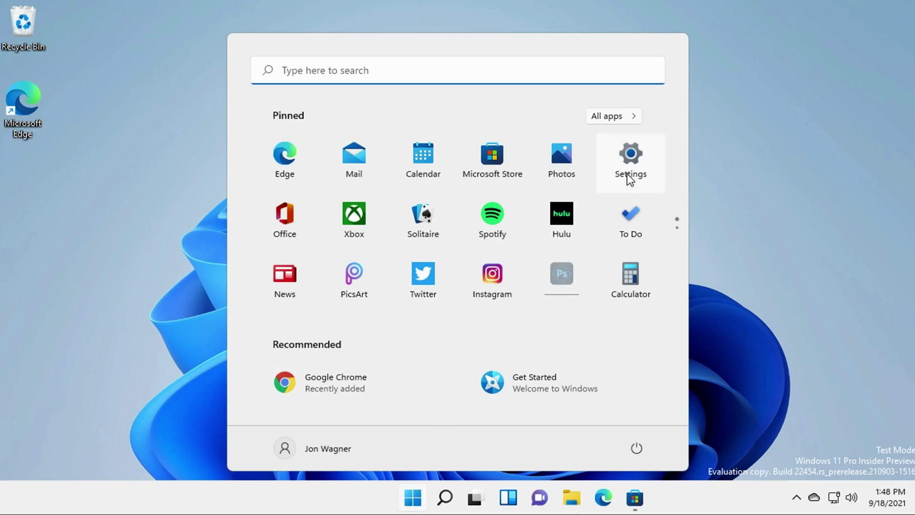
Launch Paint from All apps and maximize its window.
{"action": "left_click", "coordinate": [619, 116]}
{"action": "scroll", "coordinate": [416, 255], "scroll_direction": "down", "scroll_amount": 3}
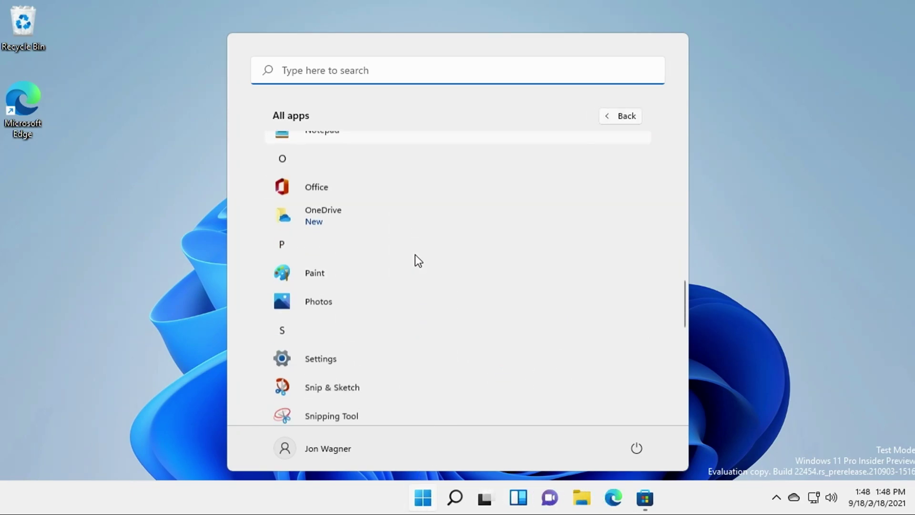
{"action": "left_click", "coordinate": [329, 271]}
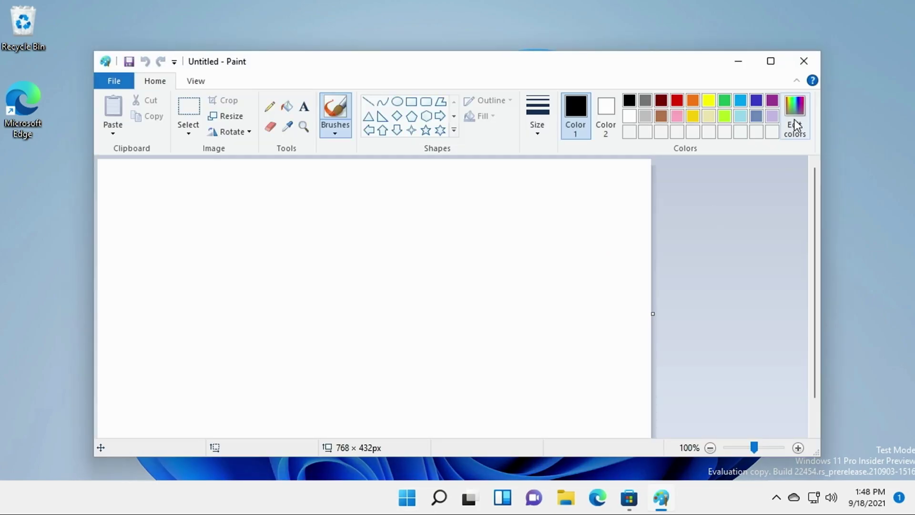
{"action": "left_click", "coordinate": [777, 63]}
Brush-draw 'Hello !' freehand on the canvas.
{"action": "mouse_move", "coordinate": [102, 152]}
{"action": "left_mouse_down"}
{"action": "mouse_move", "coordinate": [103, 216]}
{"action": "mouse_move", "coordinate": [123, 218]}
{"action": "left_mouse_up"}
{"action": "mouse_move", "coordinate": [102, 191]}
{"action": "left_mouse_down"}
{"action": "mouse_move", "coordinate": [143, 194]}
{"action": "mouse_move", "coordinate": [211, 179]}
{"action": "mouse_move", "coordinate": [235, 206]}
{"action": "mouse_move", "coordinate": [270, 196]}
{"action": "left_mouse_up"}
{"action": "left_click_drag", "start_coordinate": [330, 153], "coordinate": [325, 224]}
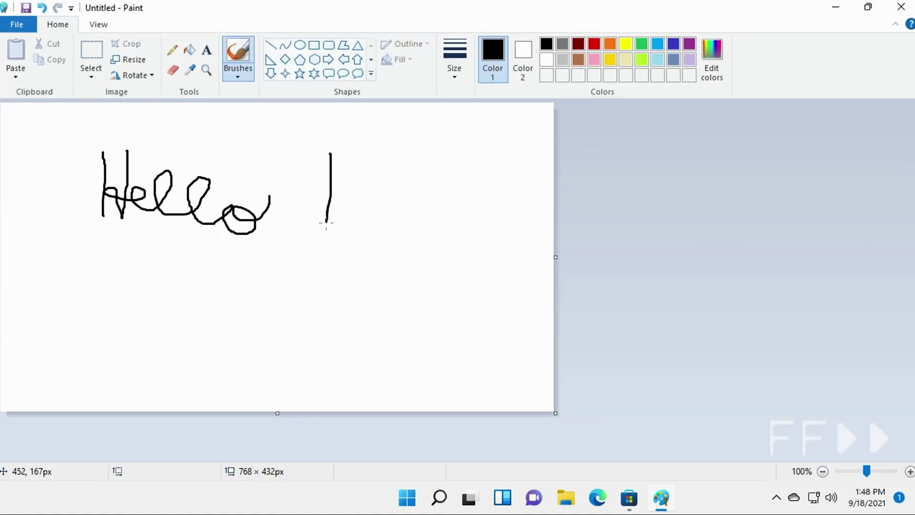
{"action": "left_click", "coordinate": [305, 253]}
Draw a blue ellipse right of 'Hello !' and a hexagon below it.
{"action": "left_click", "coordinate": [300, 45]}
{"action": "left_click_drag", "start_coordinate": [382, 167], "coordinate": [481, 249]}
{"action": "left_click", "coordinate": [657, 43]}
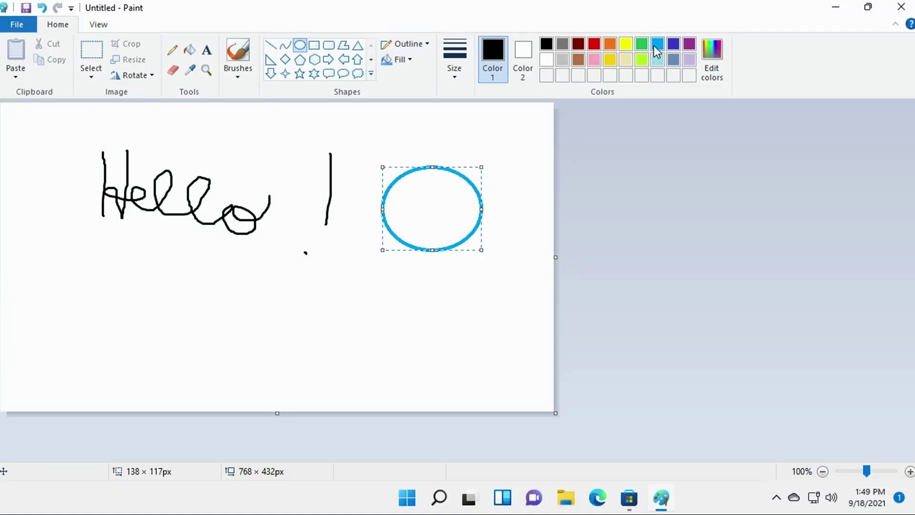
{"action": "left_click", "coordinate": [314, 59]}
{"action": "left_click_drag", "start_coordinate": [294, 264], "coordinate": [429, 357]}
Slightly enlarge the hexagon, then open Task Manager via 'taskmanager' search on the maximized Performance tab.
{"action": "left_click_drag", "start_coordinate": [429, 357], "coordinate": [428, 365]}
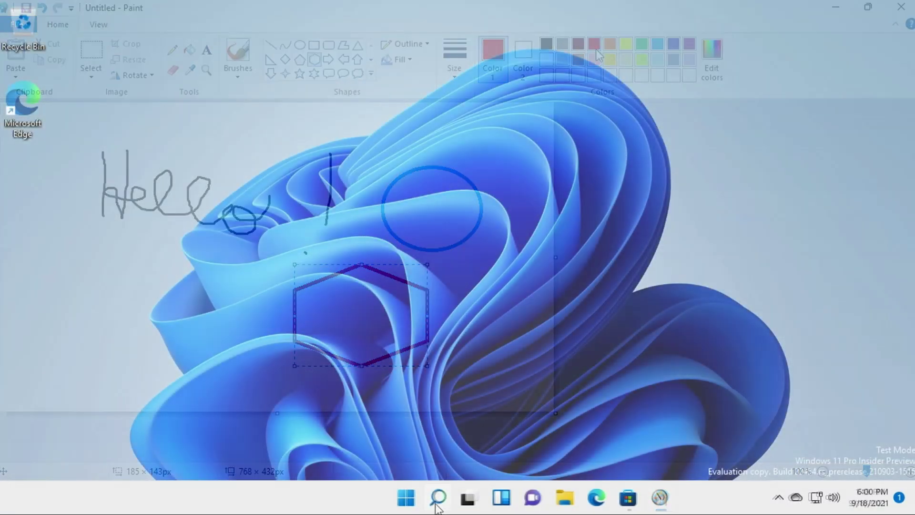
{"action": "left_click", "coordinate": [437, 498]}
{"action": "type", "text": "taskmanager"}
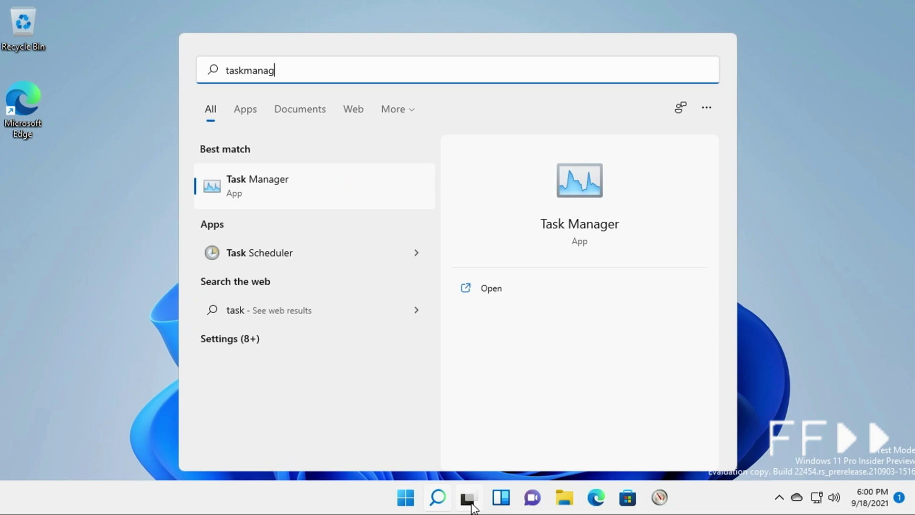
{"action": "left_click", "coordinate": [337, 194]}
{"action": "left_click", "coordinate": [304, 82]}
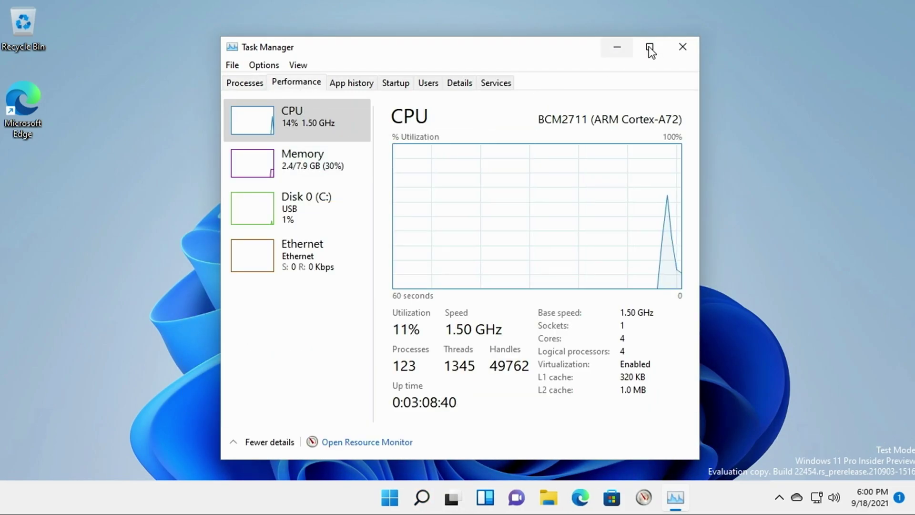
{"action": "left_click", "coordinate": [649, 47]}
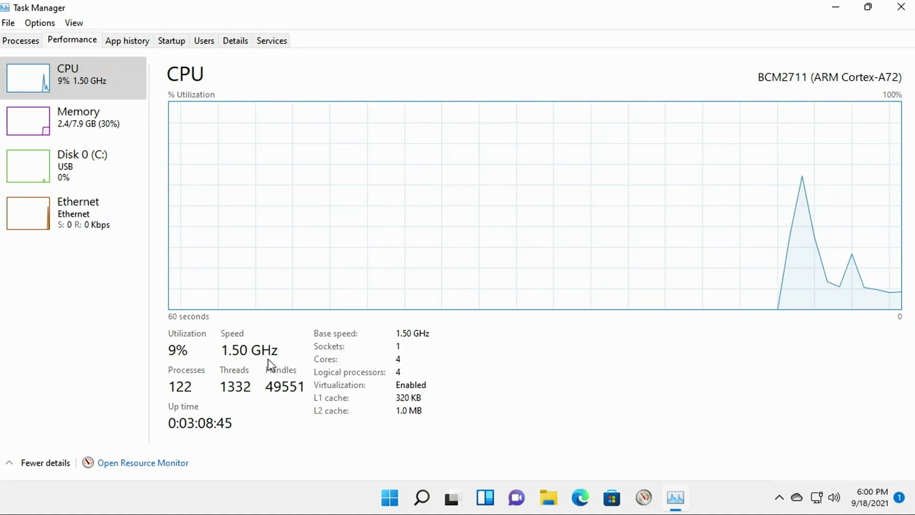
Review the Memory, Disk 0 (C:) and Ethernet performance graphs.
{"action": "left_click", "coordinate": [103, 135]}
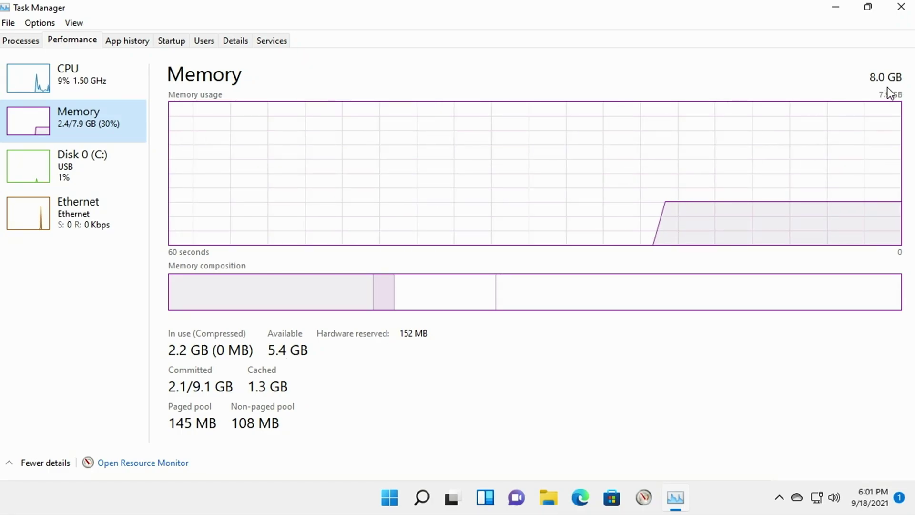
{"action": "left_click", "coordinate": [67, 173]}
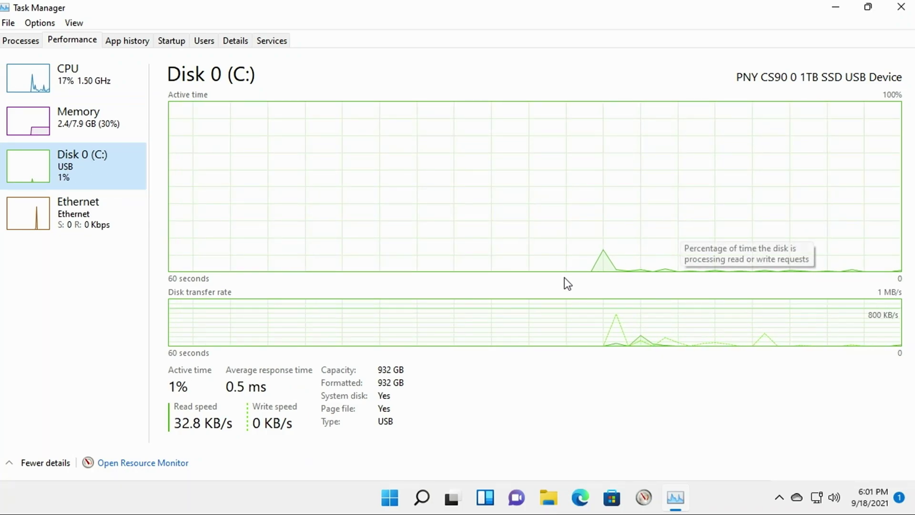
{"action": "left_click", "coordinate": [84, 228]}
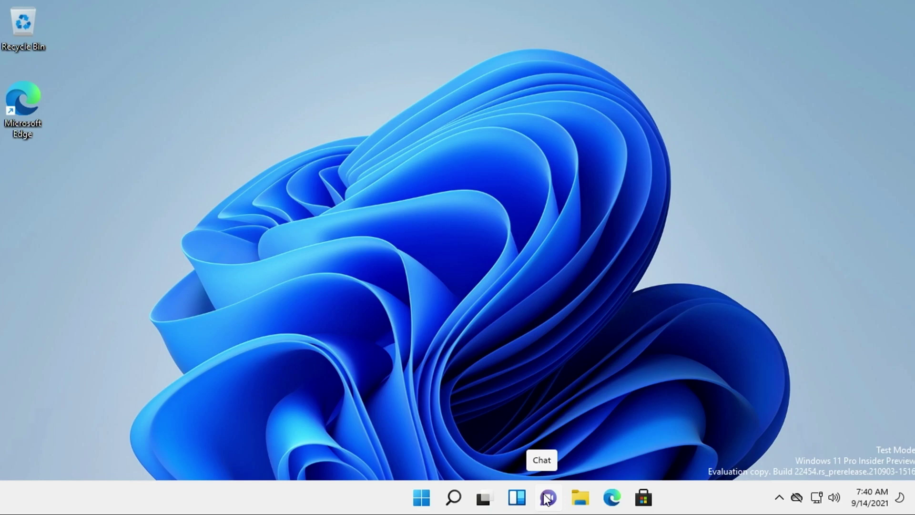
Open File Explorer from the taskbar on the Windows 11 desktop.
{"action": "left_click", "coordinate": [579, 498]}
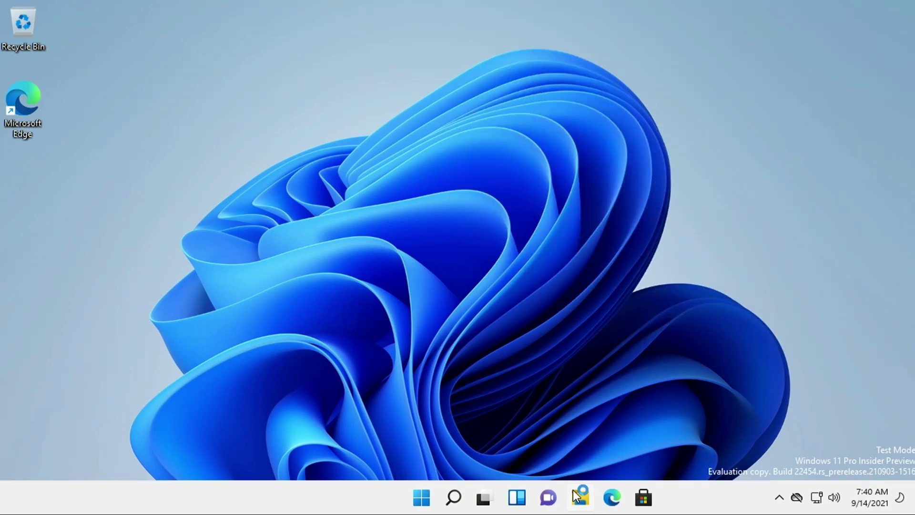